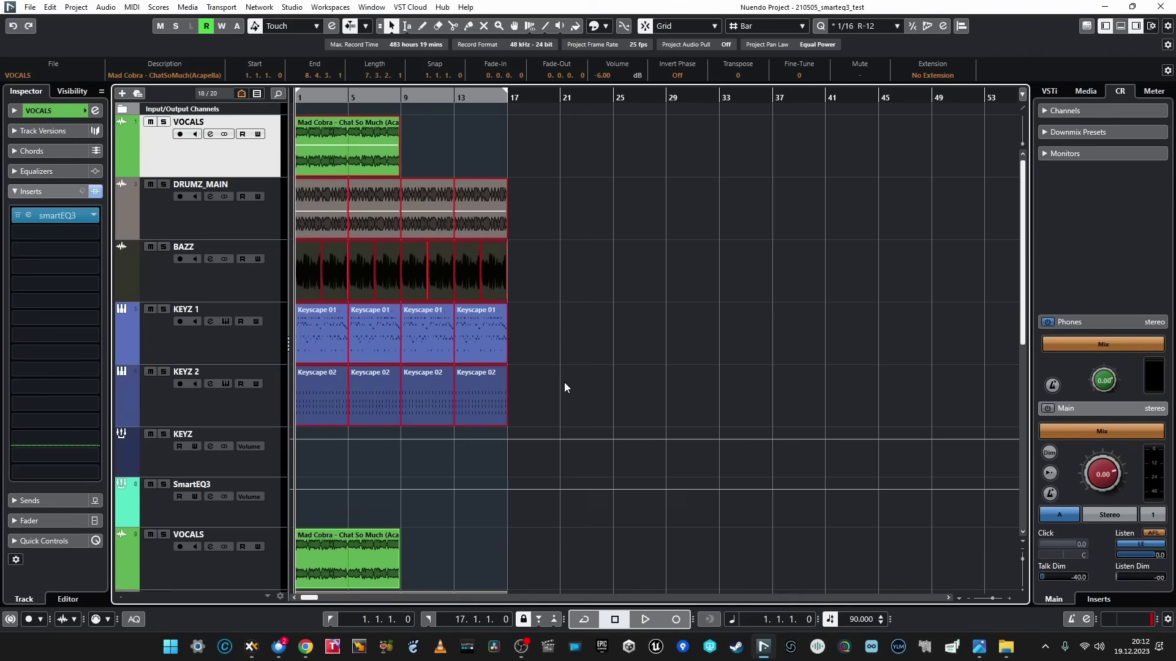
Step: Review the project's arrangement from the VOCALS track down to the DRY and SmartEQ3 audio clips
drag(565, 387, 294, 184)
click(643, 388)
drag(569, 390, 294, 185)
click(652, 327)
drag(565, 407, 714, 251)
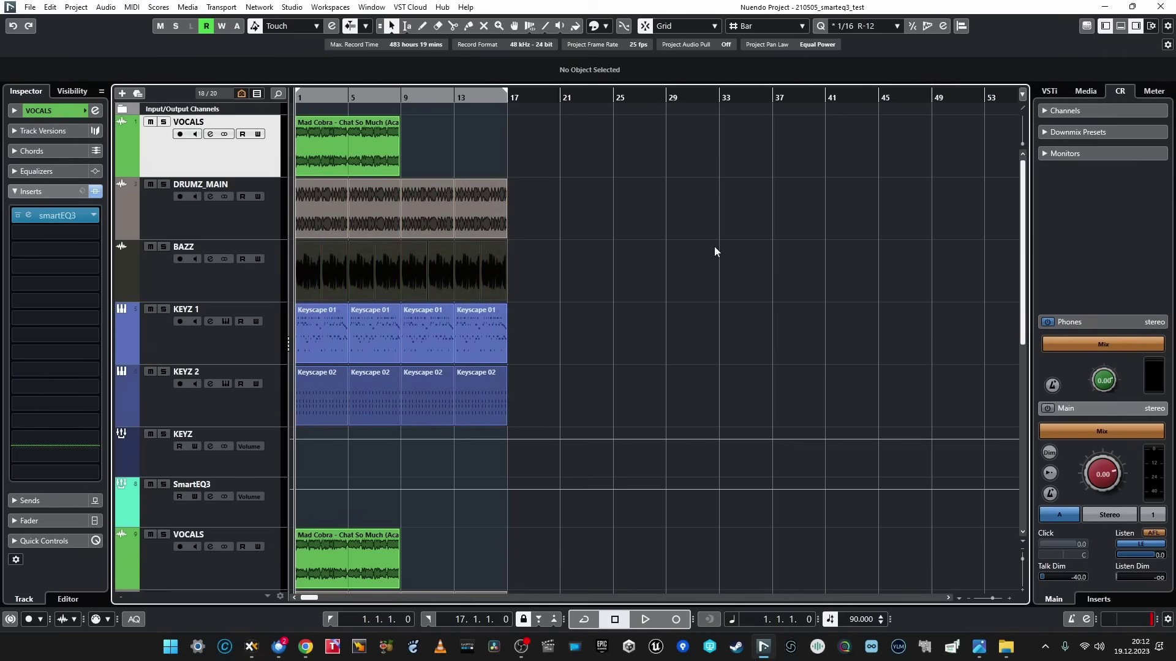
scroll(534, 287, down, 5)
scroll(230, 265, down, 3)
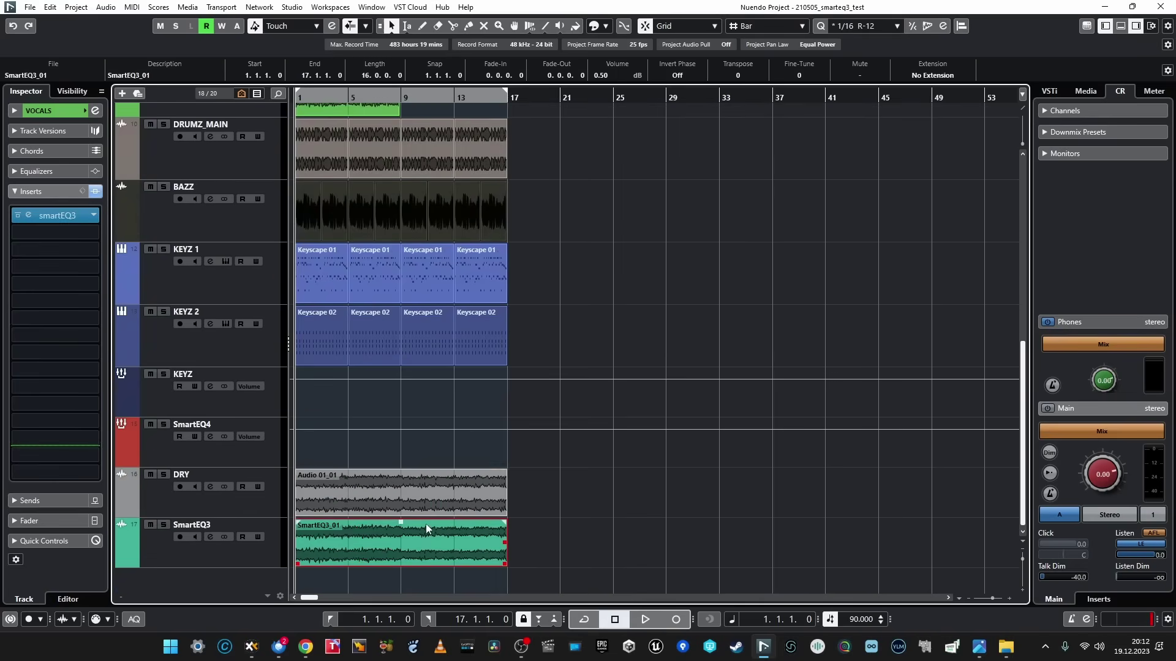
click(414, 497)
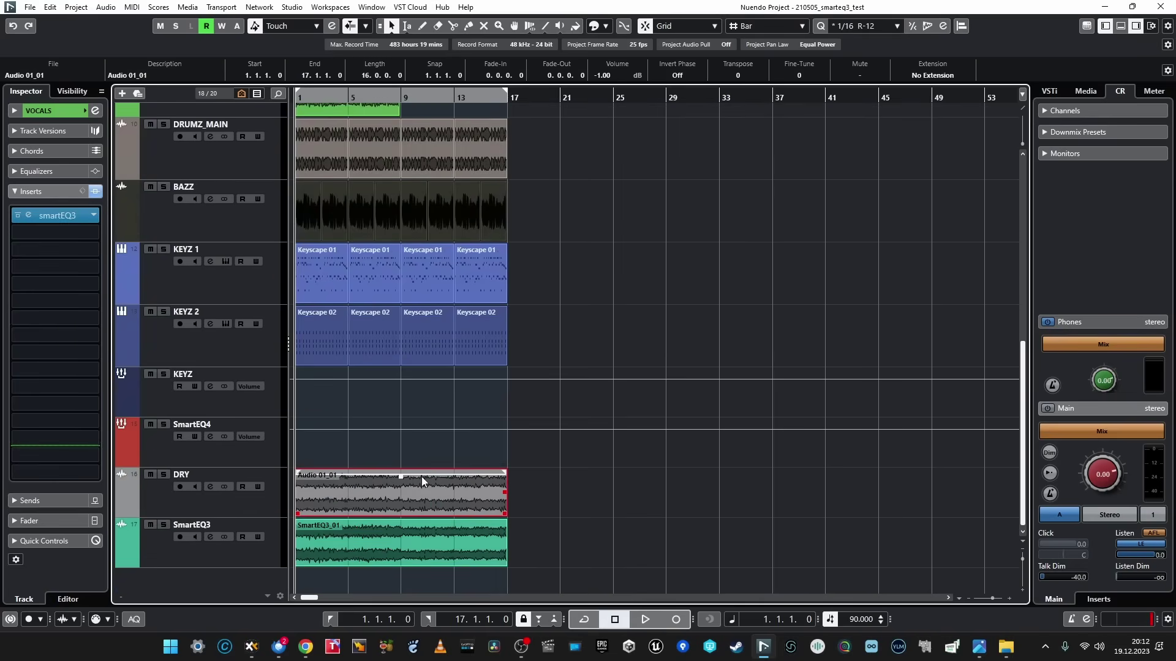
click(552, 371)
scroll(586, 354, up, 9)
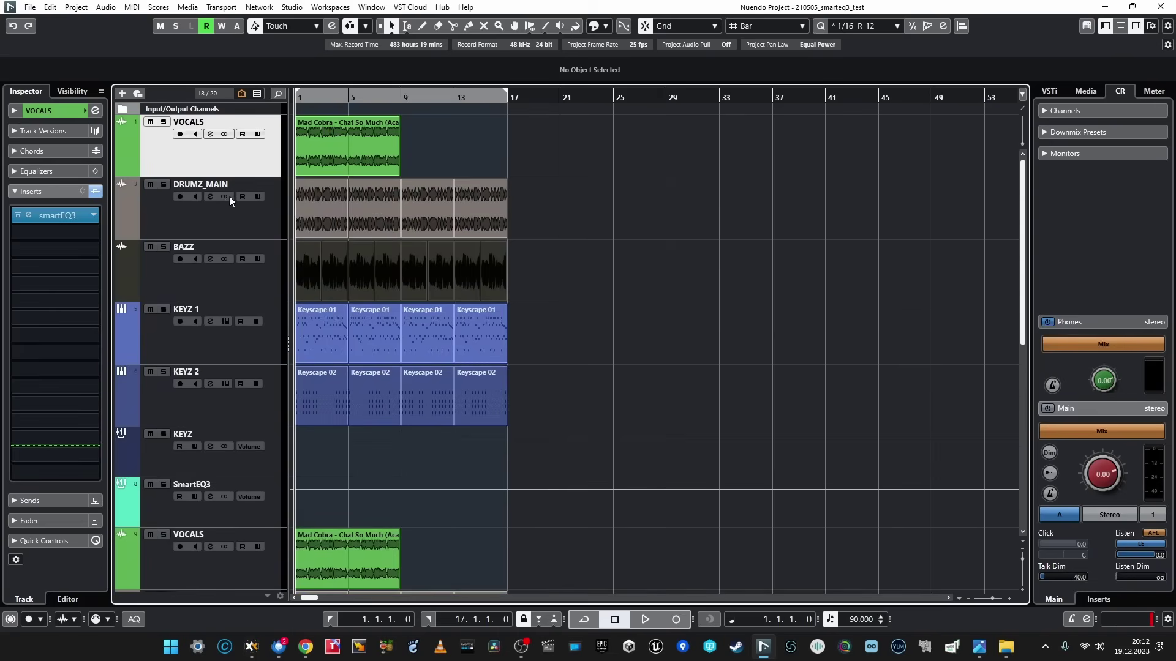
Step: Inspect the DRUMZ_MAIN, BAZZ, KEYZ 1, KEYZ 2 and KEYZ tracks and compare them with the duplicate tracks further down
click(229, 196)
click(225, 276)
click(231, 354)
click(238, 400)
click(246, 465)
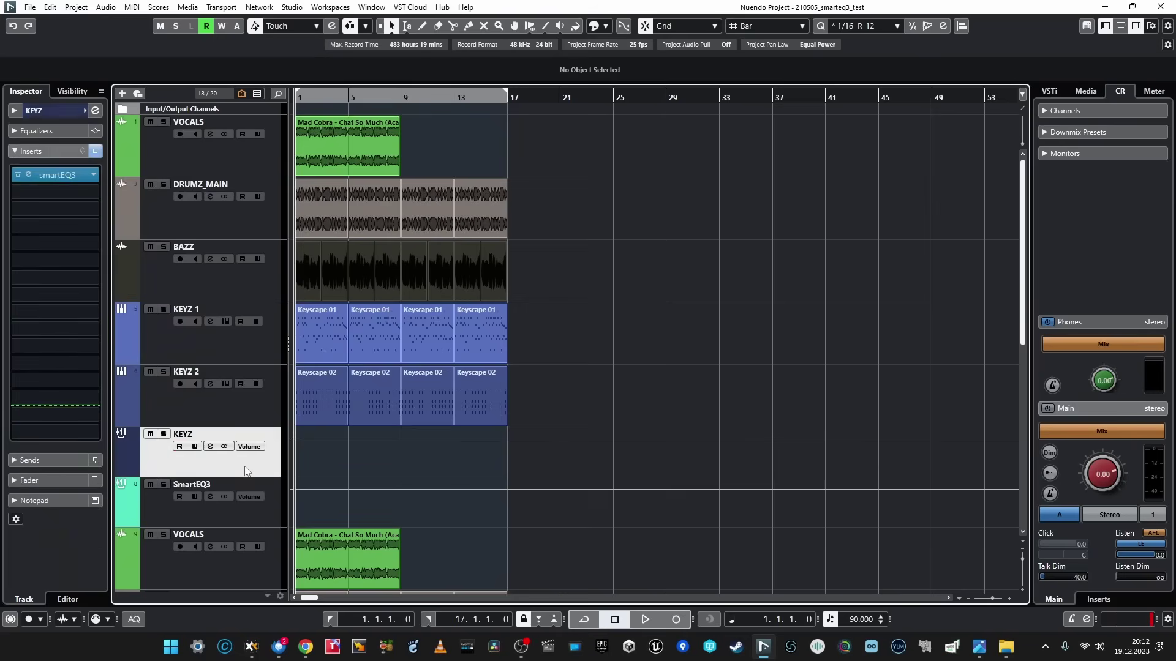
scroll(368, 260, down, 1)
scroll(369, 261, down, 6)
scroll(494, 341, up, 7)
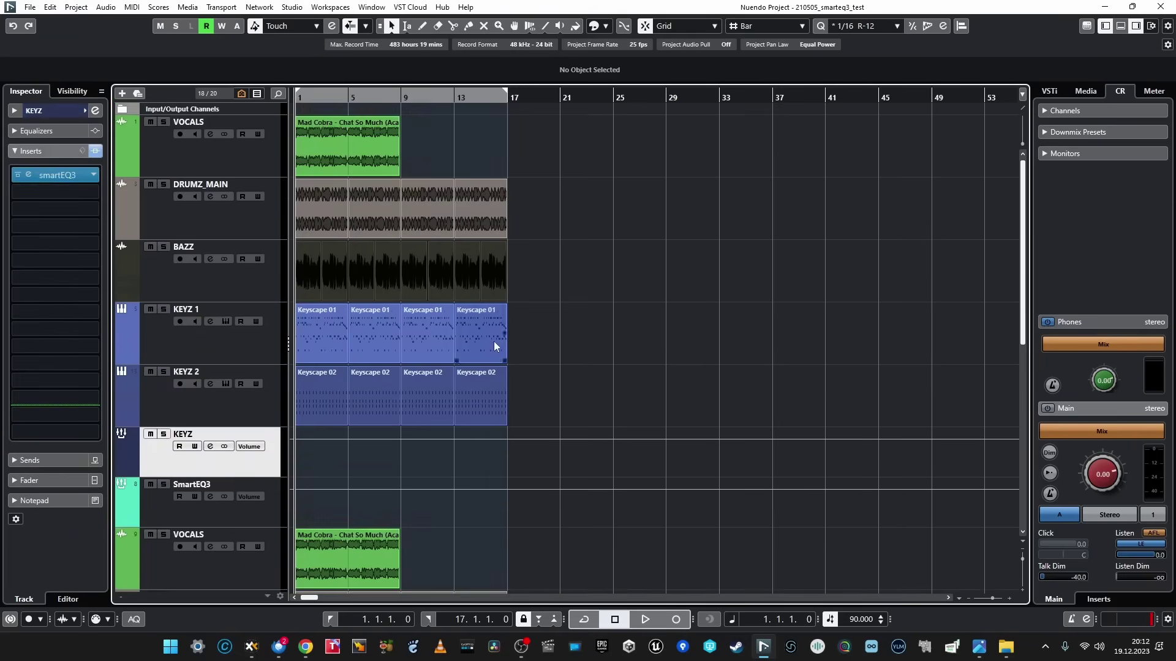
scroll(523, 376, down, 4)
scroll(524, 376, up, 4)
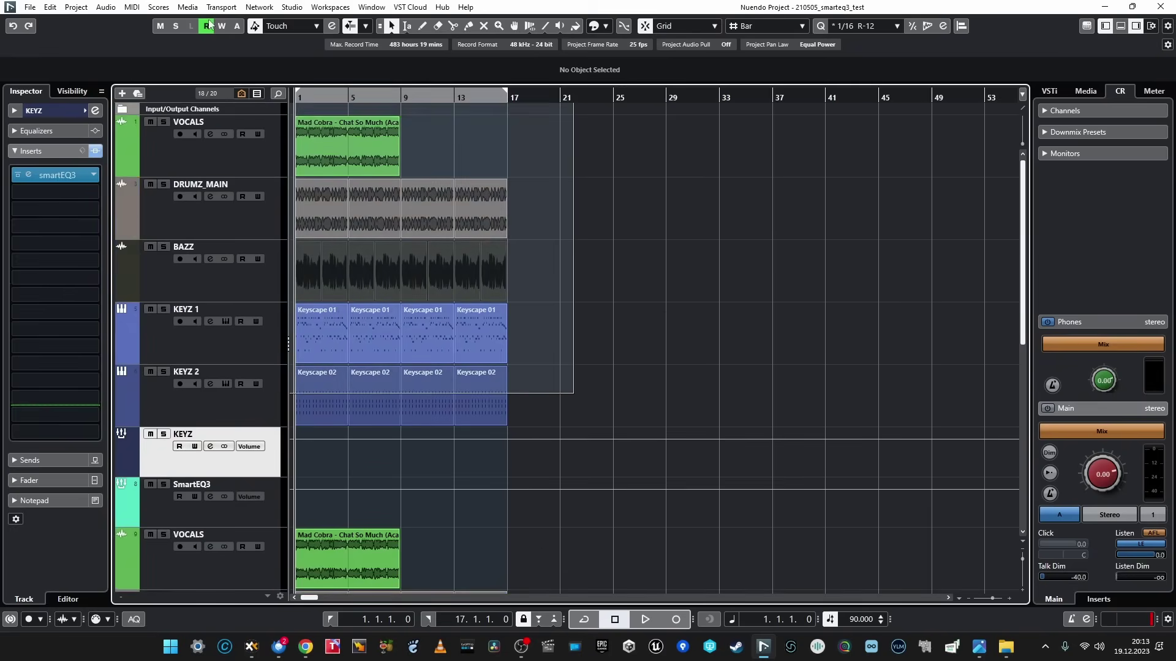
Step: Open smart:EQ 4 on the second, soloed VOCALS track and view the plug-in's preferences
scroll(285, 234, down, 6)
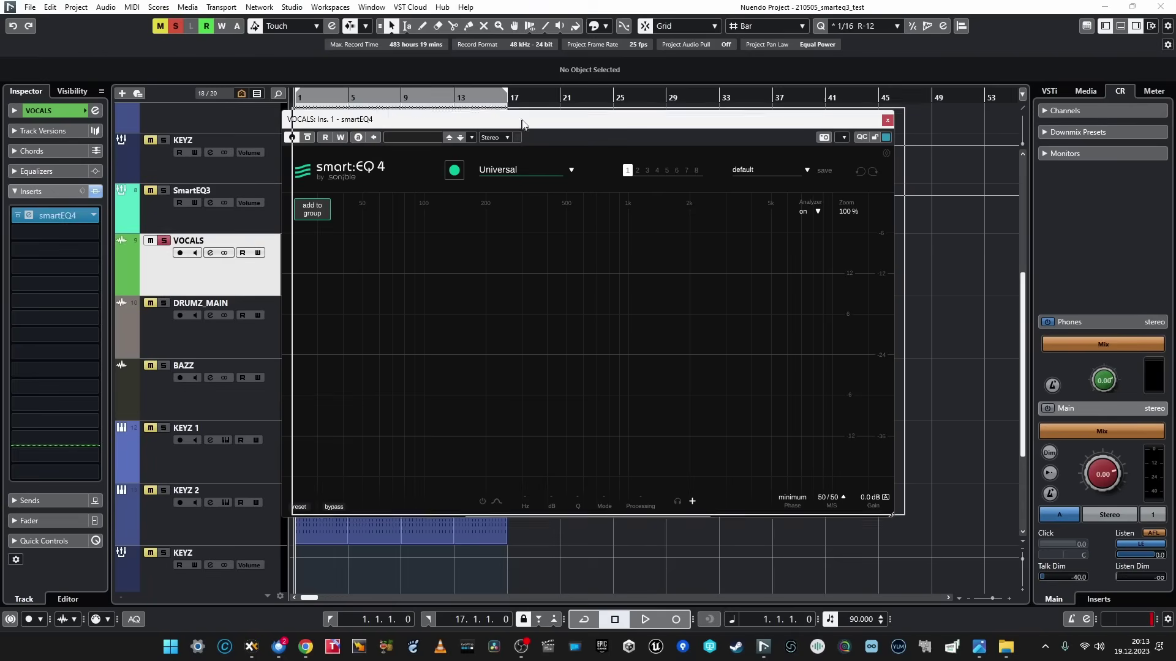
drag(517, 123, 516, 116)
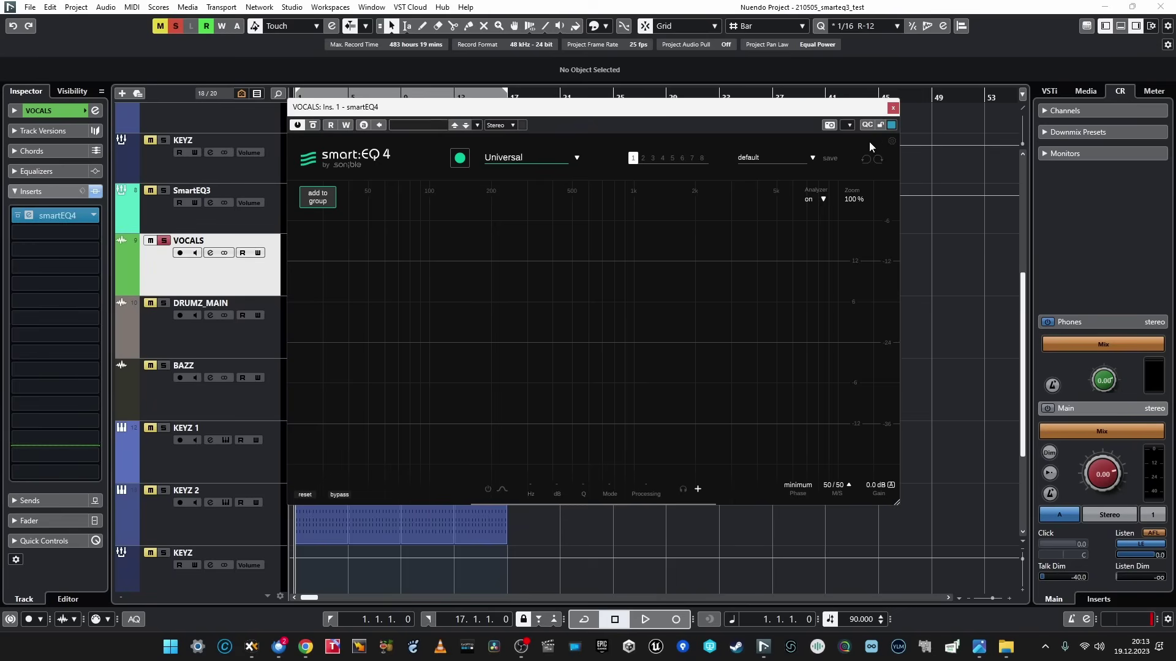
click(891, 141)
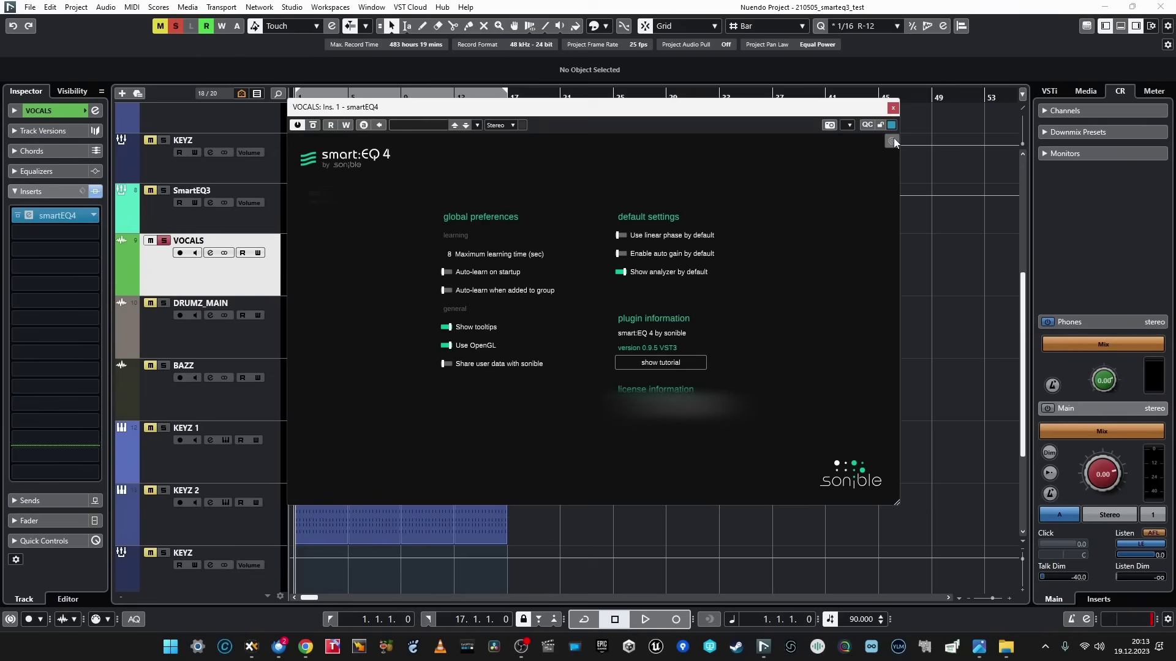
click(893, 141)
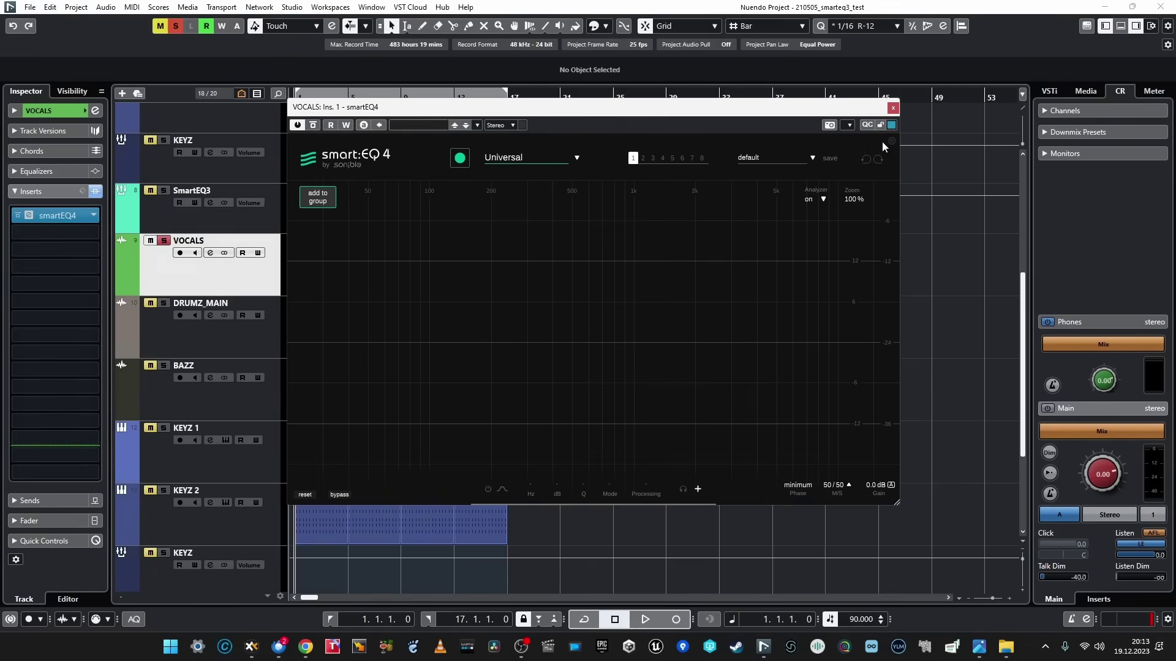
Step: Switch the vocal EQ's phase to linear and enlarge the plug-in window
click(800, 494)
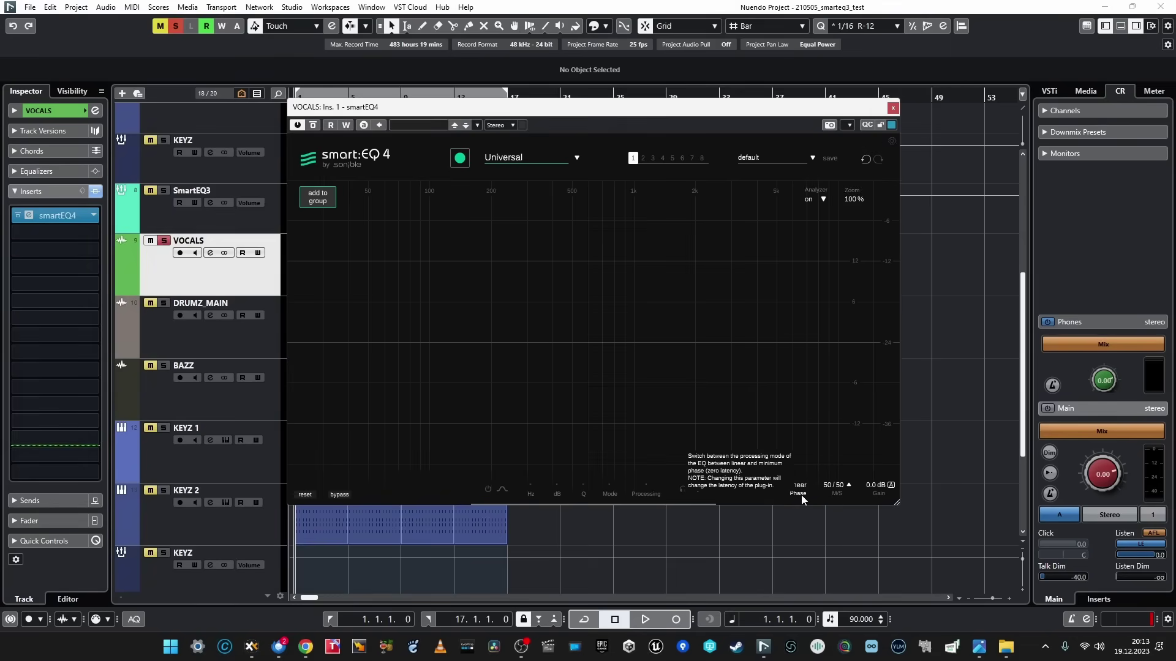
click(817, 198)
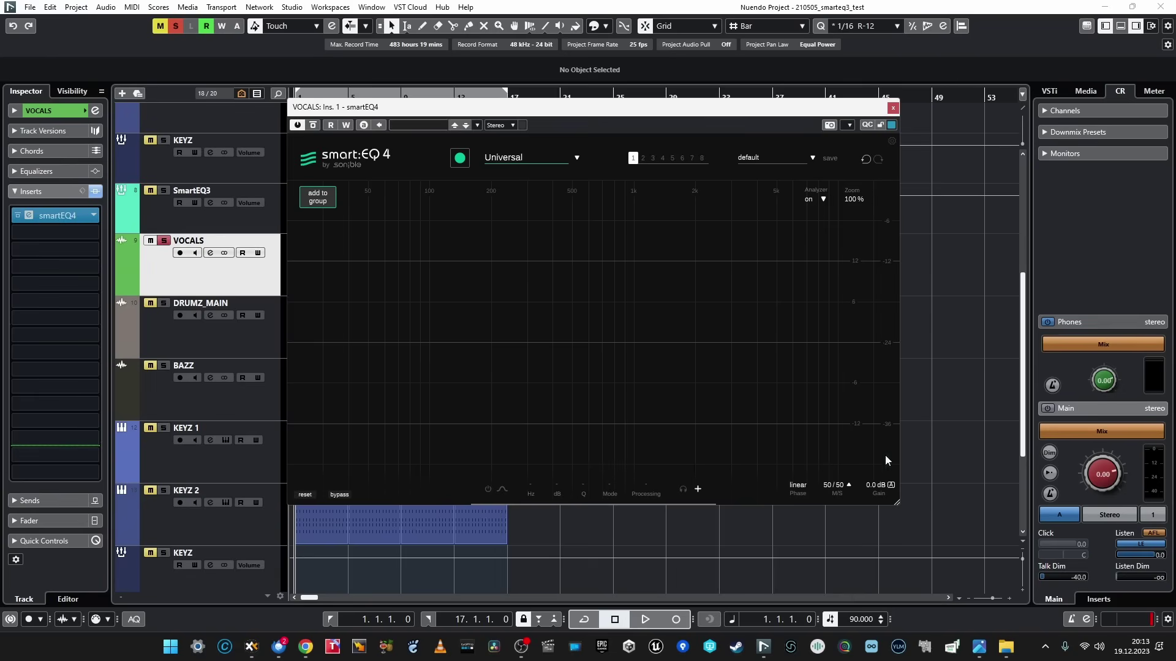
drag(897, 506, 1100, 626)
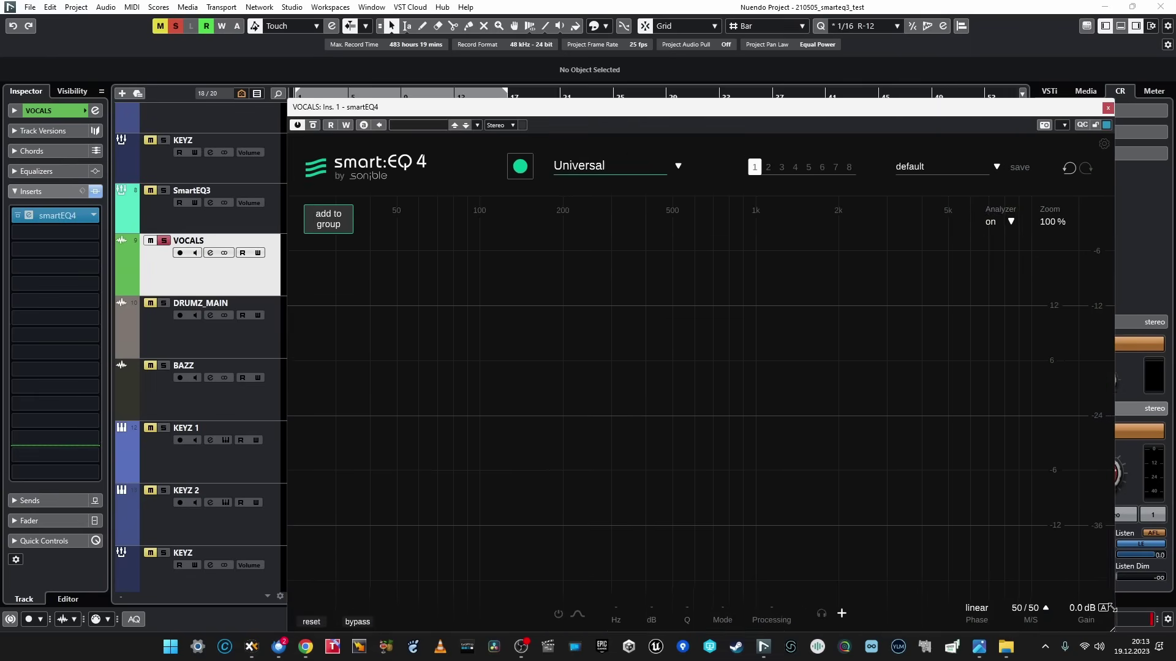
drag(564, 116, 523, 58)
Step: Run smart:filter learning on the playing vocals and choose the Vocals | Low profile
click(501, 107)
key(space)
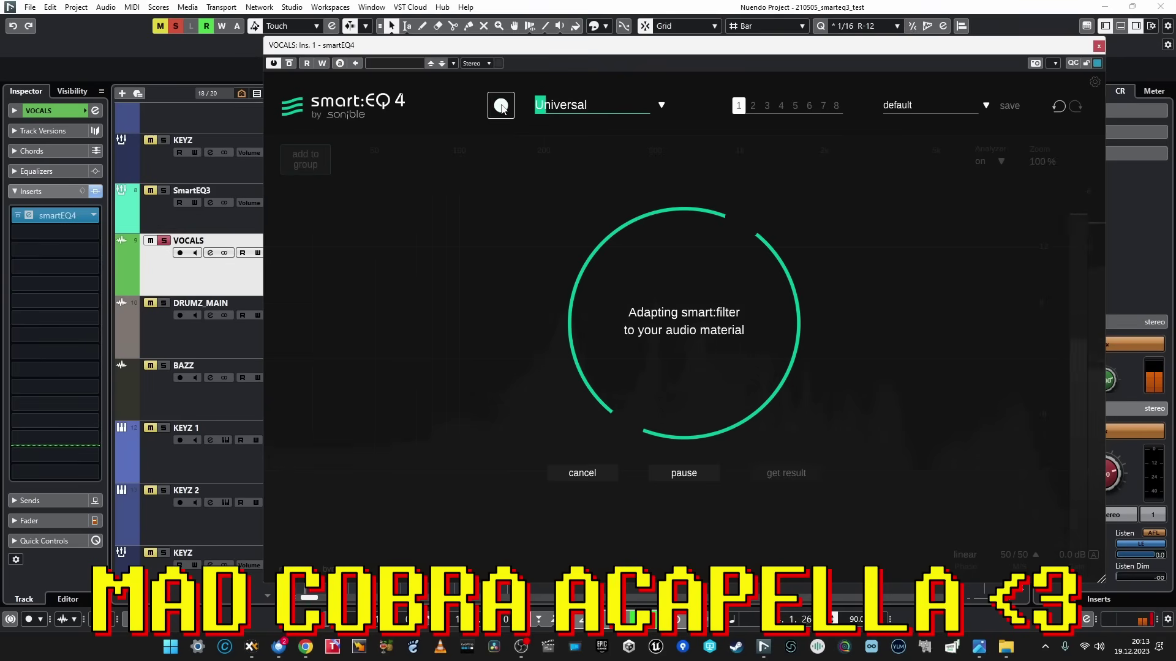
drag(535, 38, 505, 38)
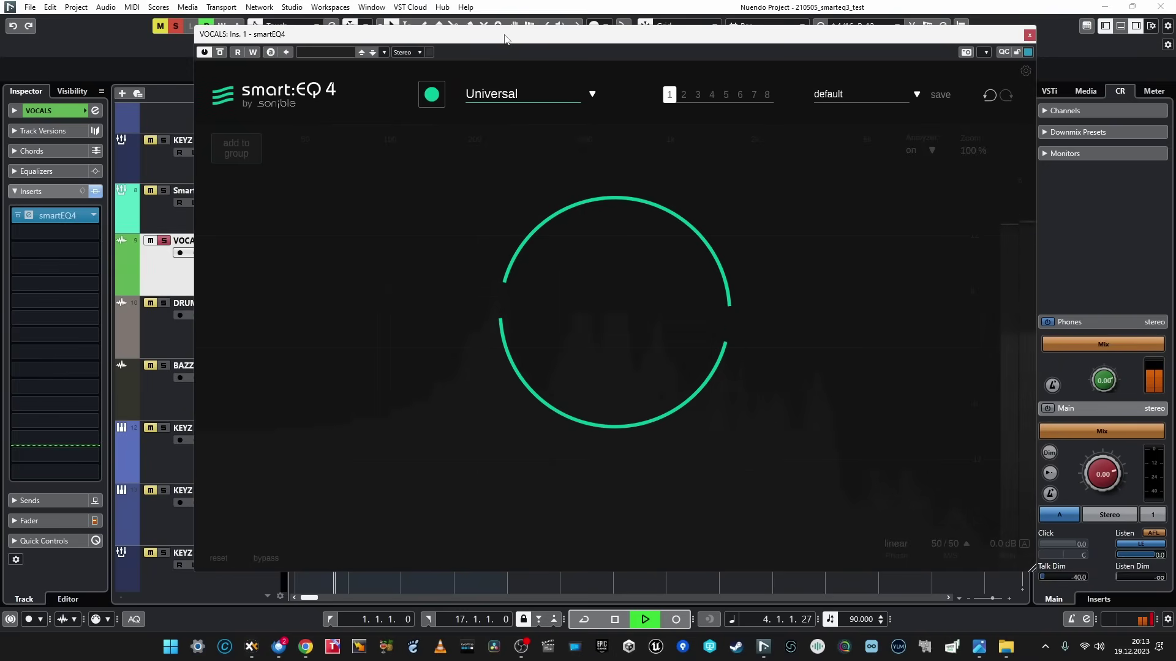
click(571, 96)
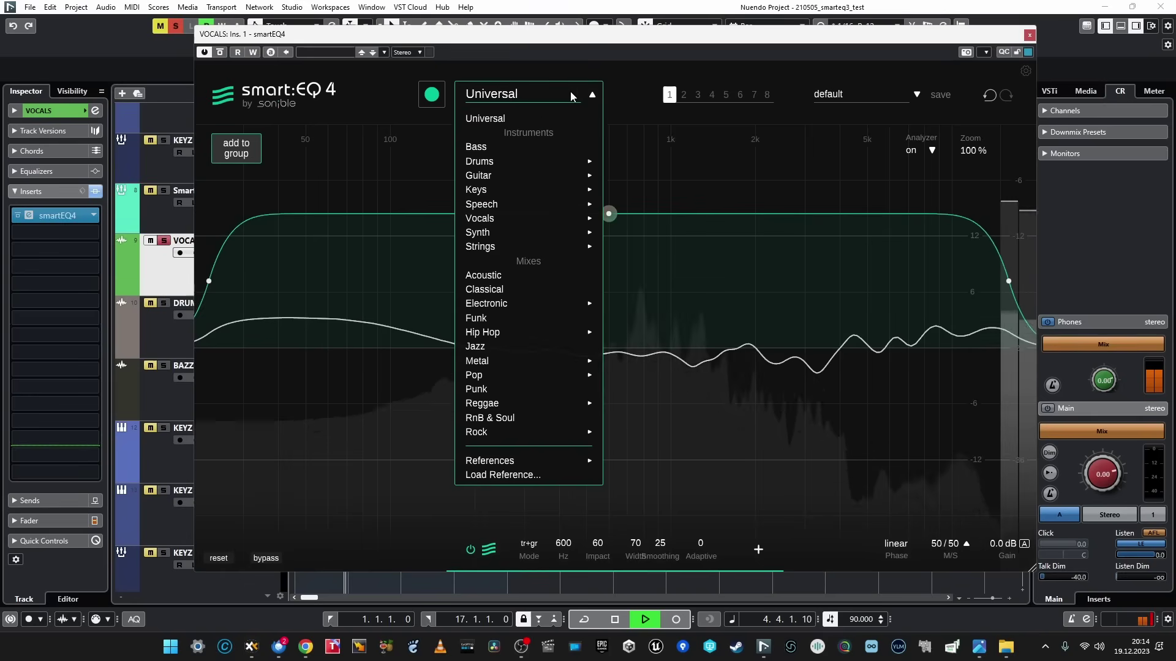
mouse_move(552, 216)
click(619, 231)
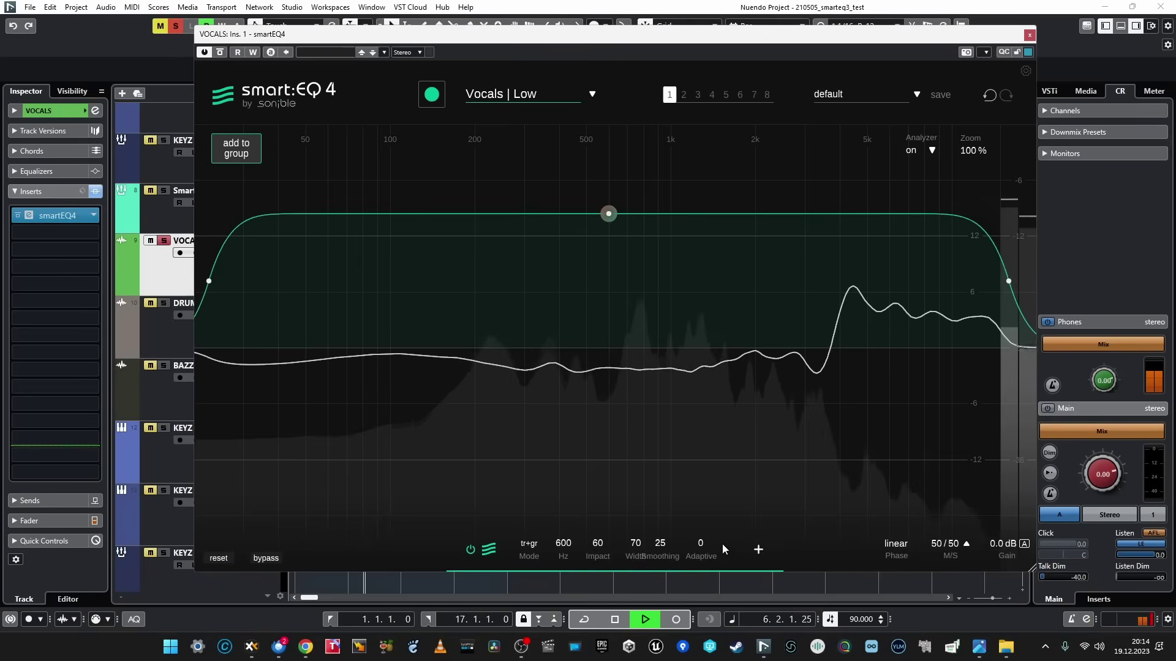
Step: Set the vocal smart:filter's Adaptive value to 100 and its Smoothing to 25, checking the result during playback
drag(722, 543, 696, 183)
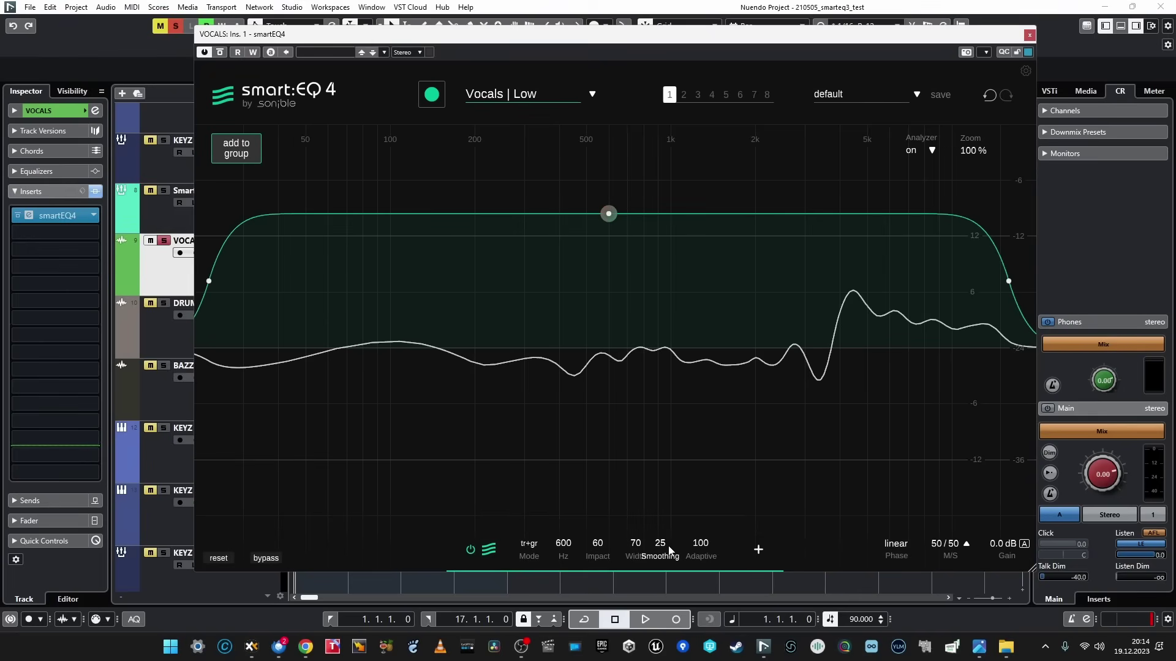
key(space)
mouse_move(666, 551)
mouse_down()
mouse_move(667, 353)
mouse_move(669, 548)
mouse_up()
key(space)
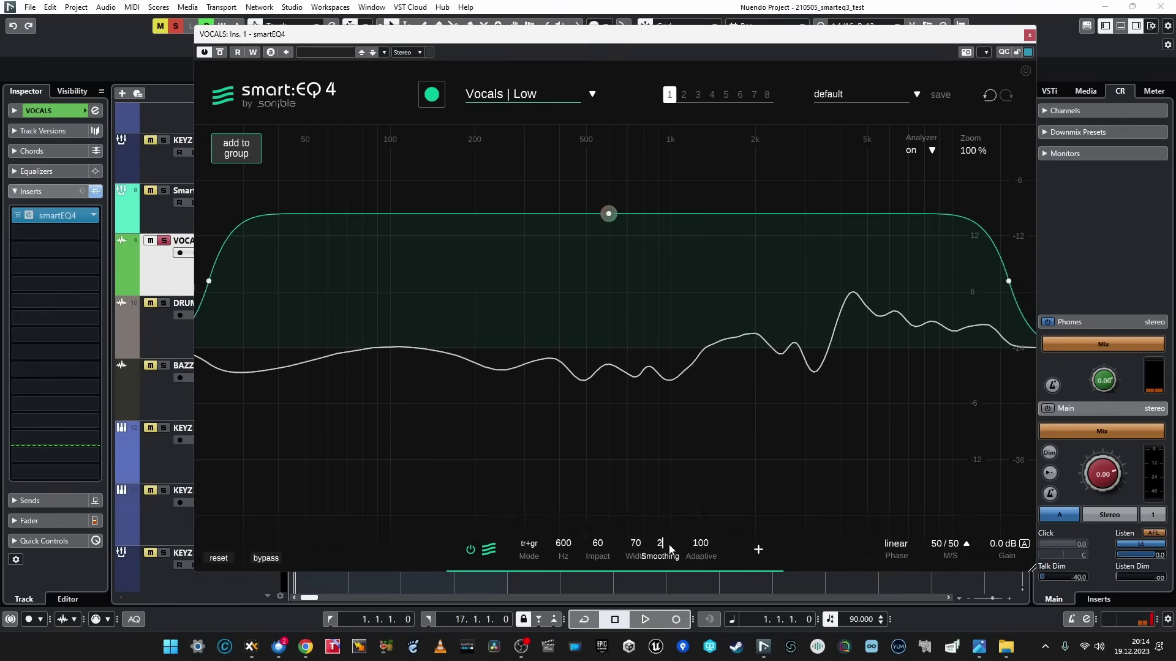
Step: Browse the available instrument and mix profiles of the smart:filter
click(592, 95)
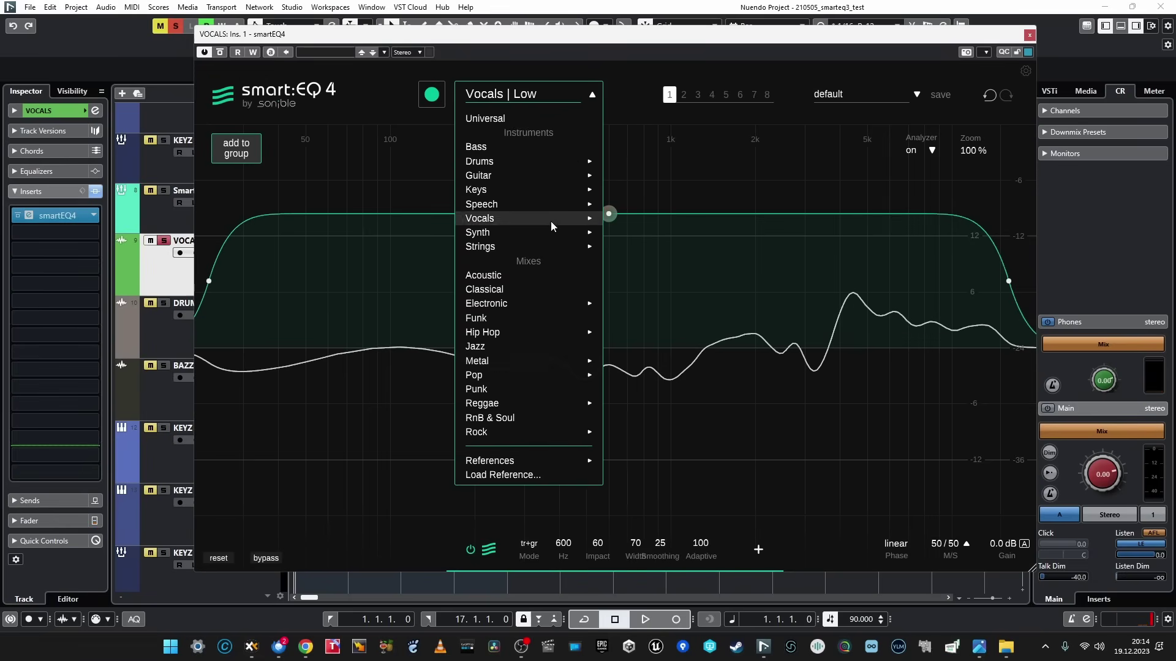
mouse_move(569, 168)
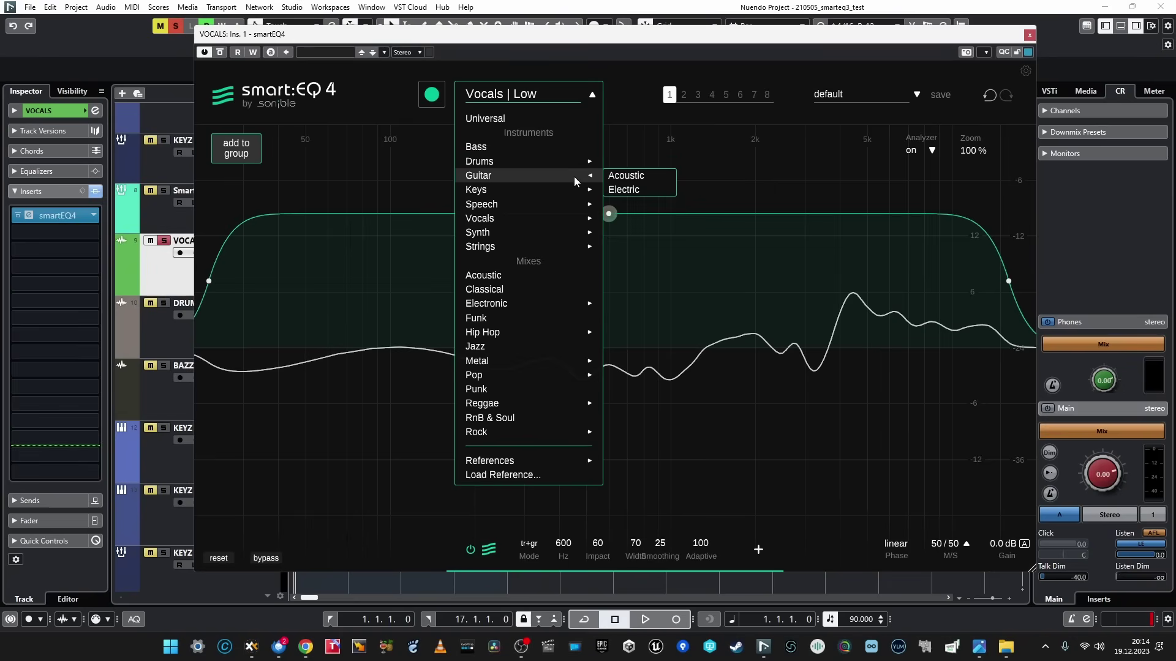
mouse_move(564, 226)
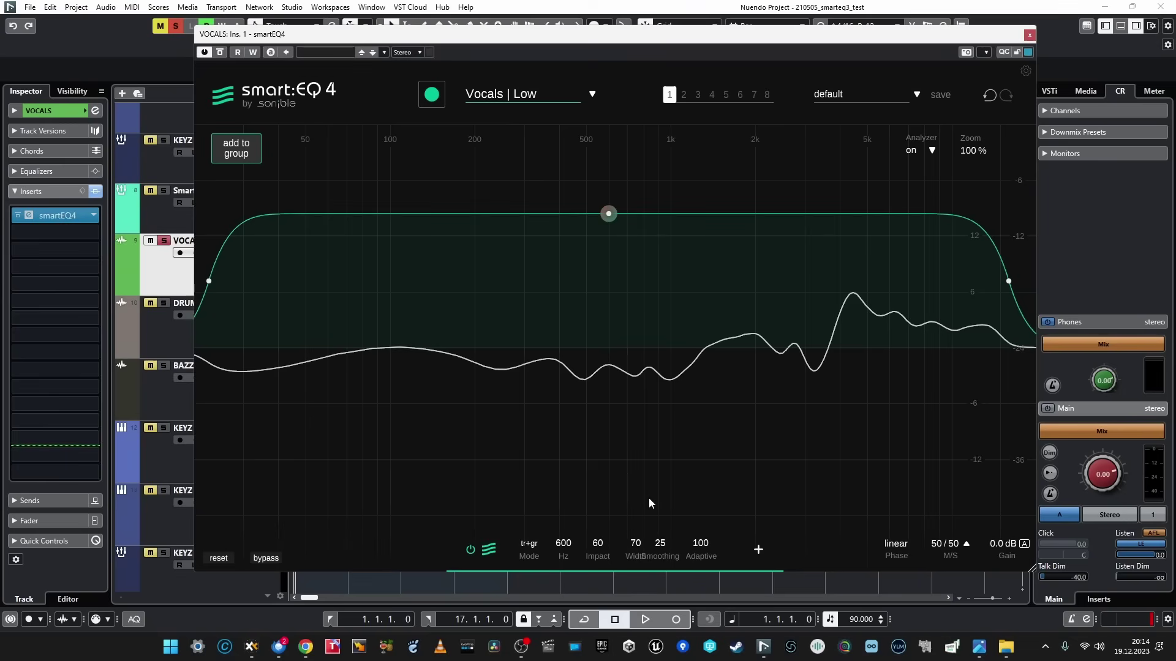
Step: Try an inverted smart:filter Impact of −15 and restore the default of 60
drag(602, 519, 577, 594)
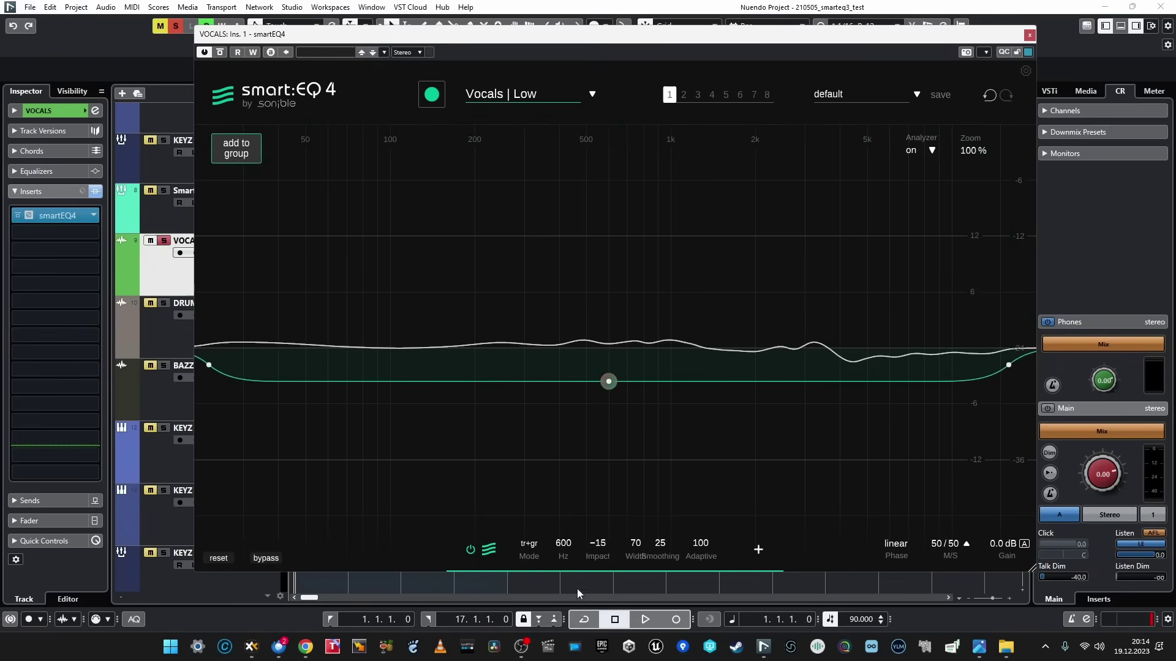
double_click(600, 543)
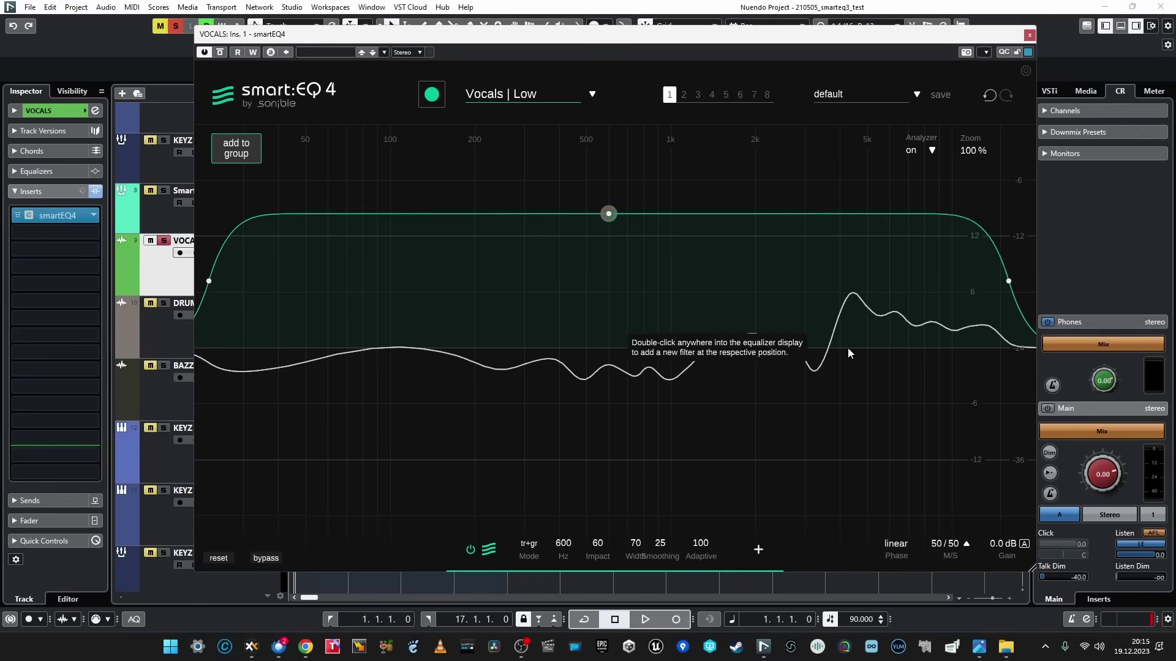
Step: Add a manual filter at about 4.0 kHz with a gain of about 0.5 dB and a Q of 0.44
double_click(848, 348)
mouse_move(848, 349)
mouse_down()
mouse_move(847, 318)
mouse_move(844, 349)
mouse_up()
key(space)
scroll(847, 317, up, 5)
scroll(846, 317, down, 8)
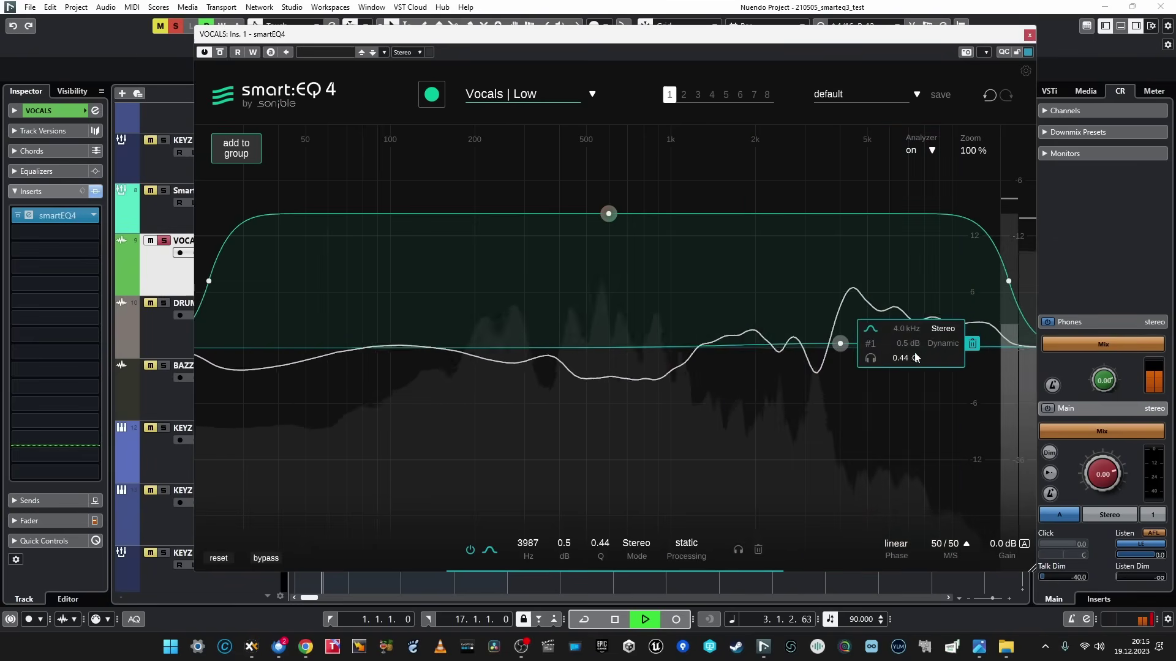
Step: Make the 4.0 kHz filter dynamic with a −4.2 dB range and a −55.0 dB threshold, and try its ratio during playback
key(space)
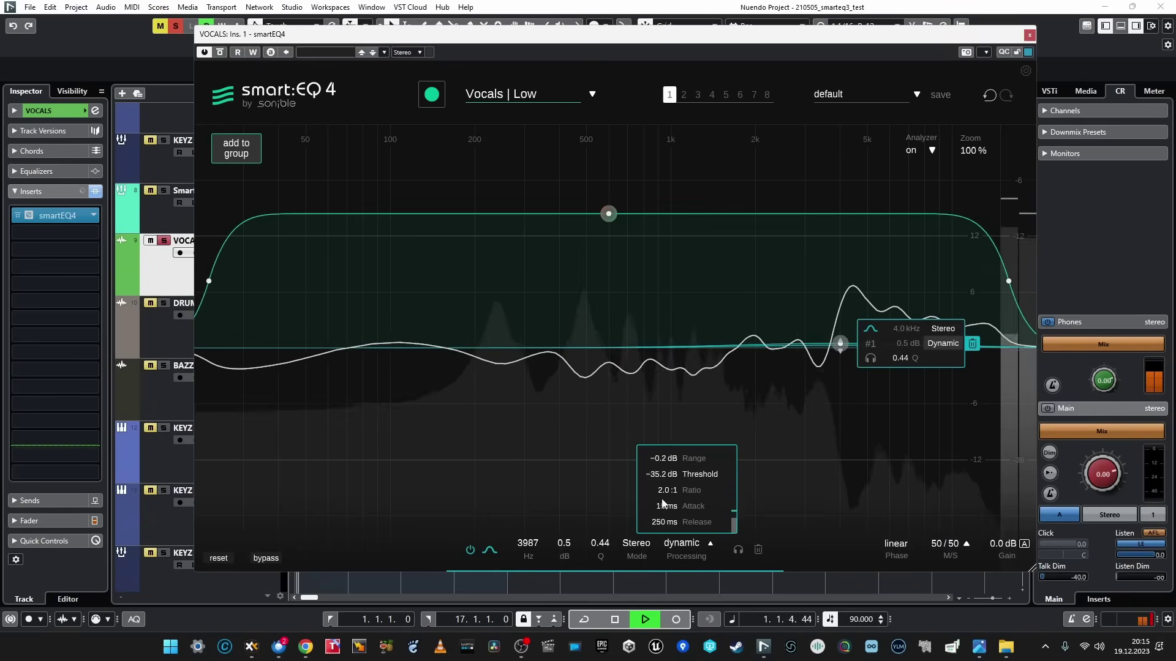
mouse_move(661, 458)
mouse_down()
mouse_move(667, 444)
mouse_move(664, 494)
mouse_move(671, 469)
mouse_up()
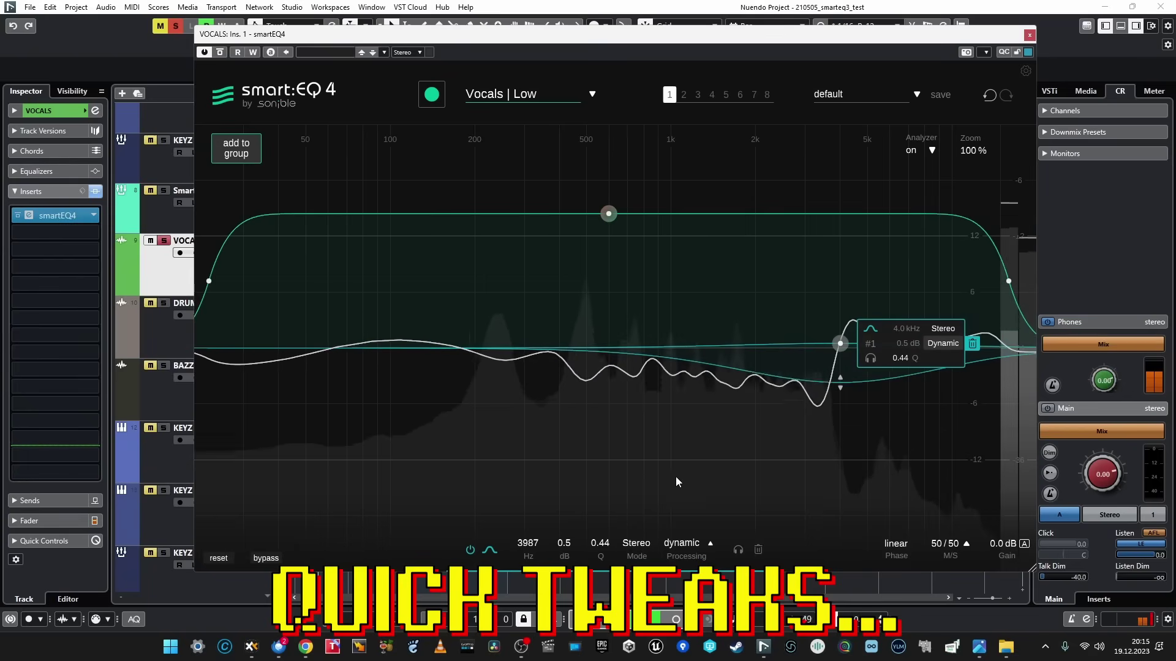
click(704, 544)
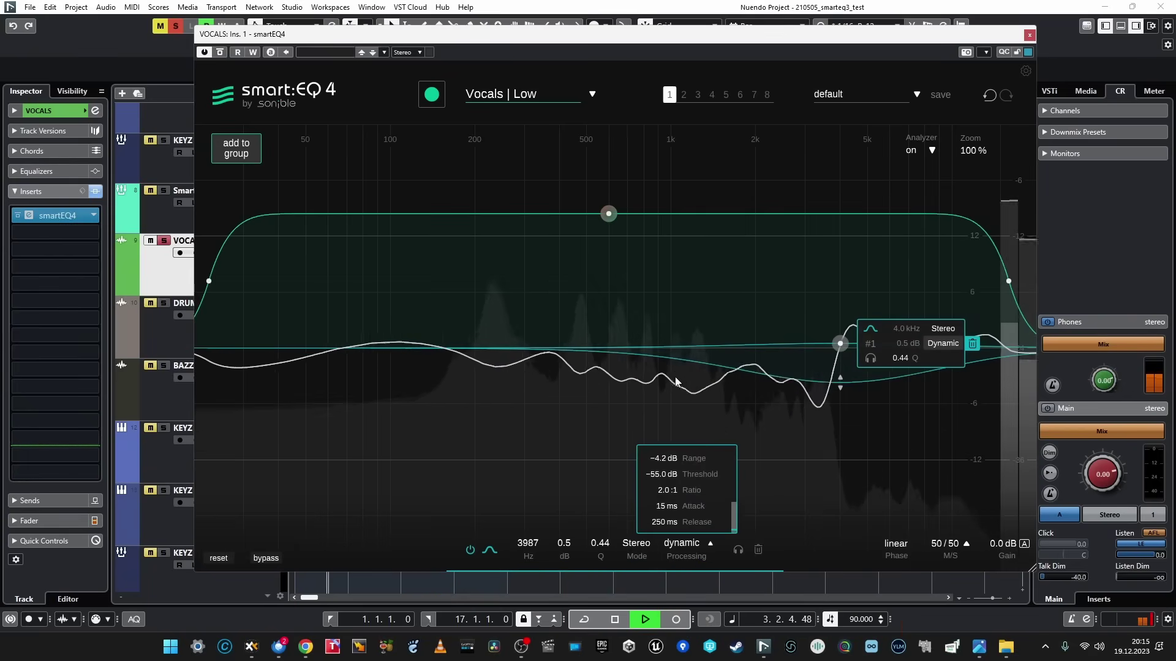
drag(667, 489, 749, 505)
key(space)
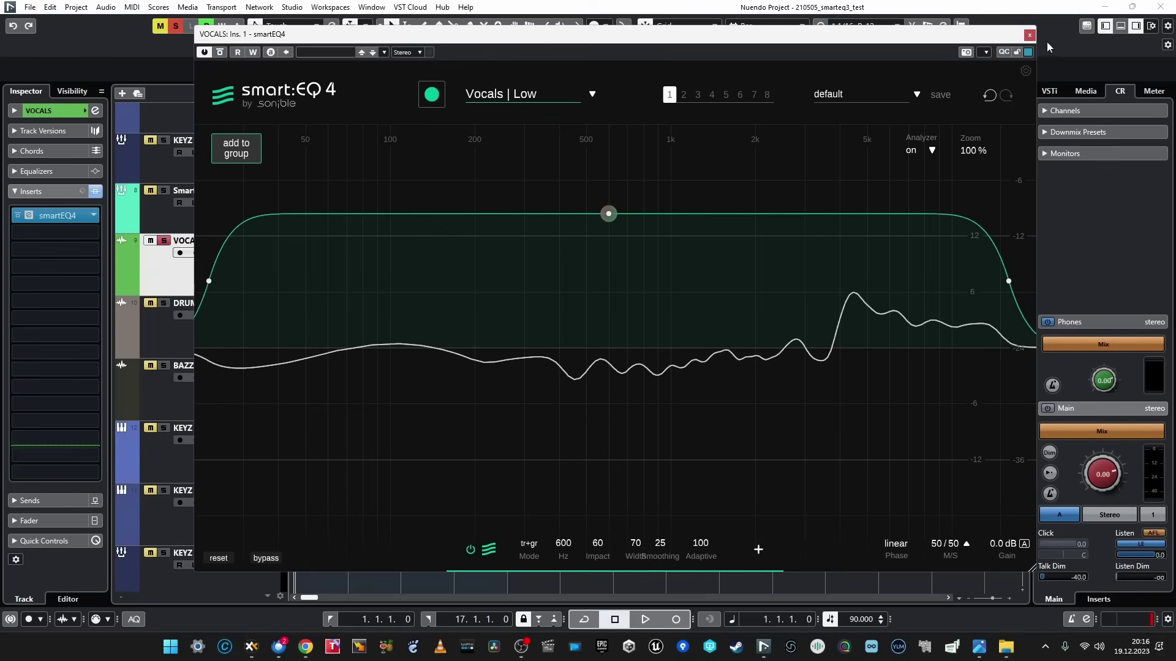
Step: Run smart:EQ 4 learning on the DRUMZ_MAIN track with the Drums | Drumset profile and Adaptive at 100
click(1029, 34)
click(314, 299)
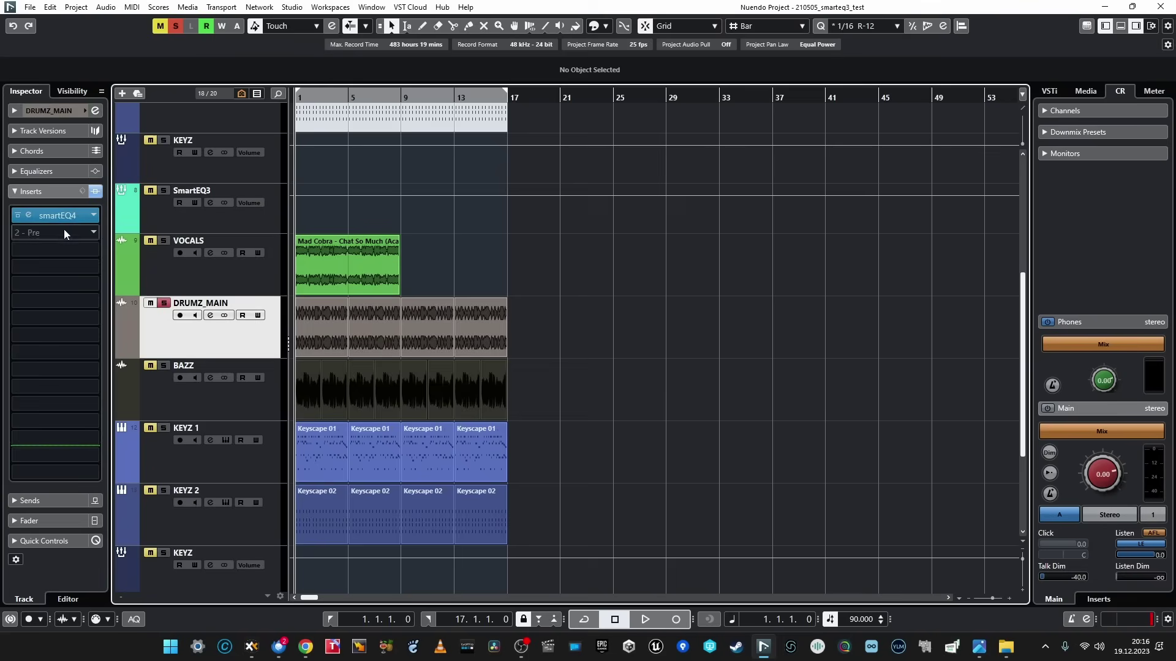
click(30, 214)
click(455, 172)
key(space)
click(520, 170)
mouse_move(490, 218)
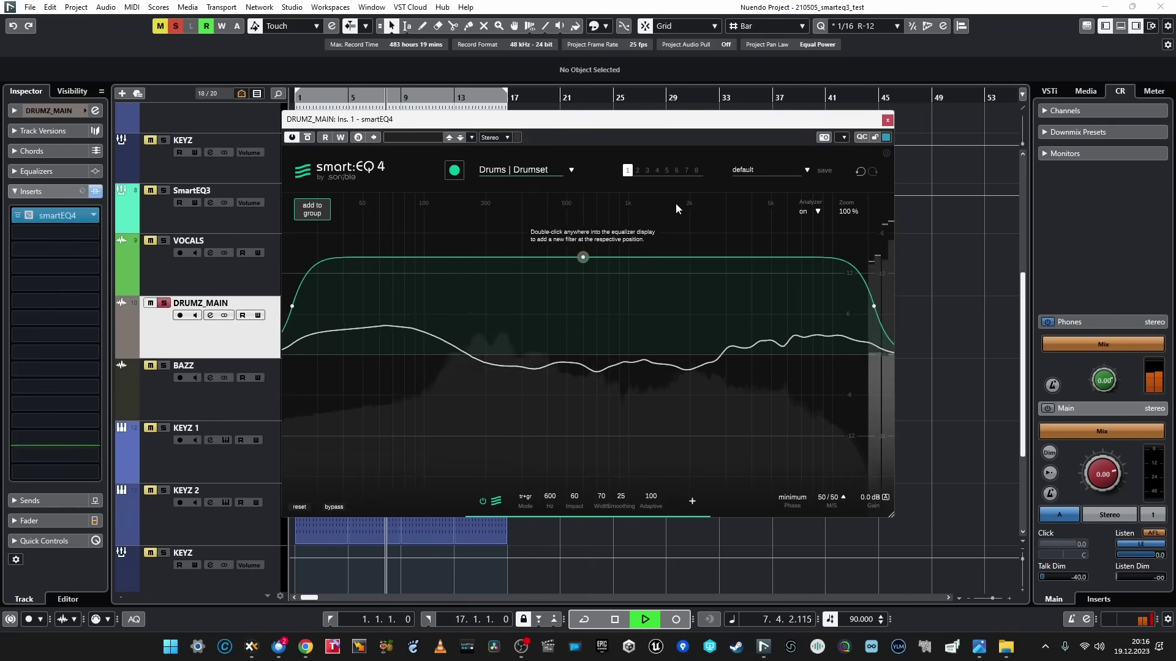
key(space)
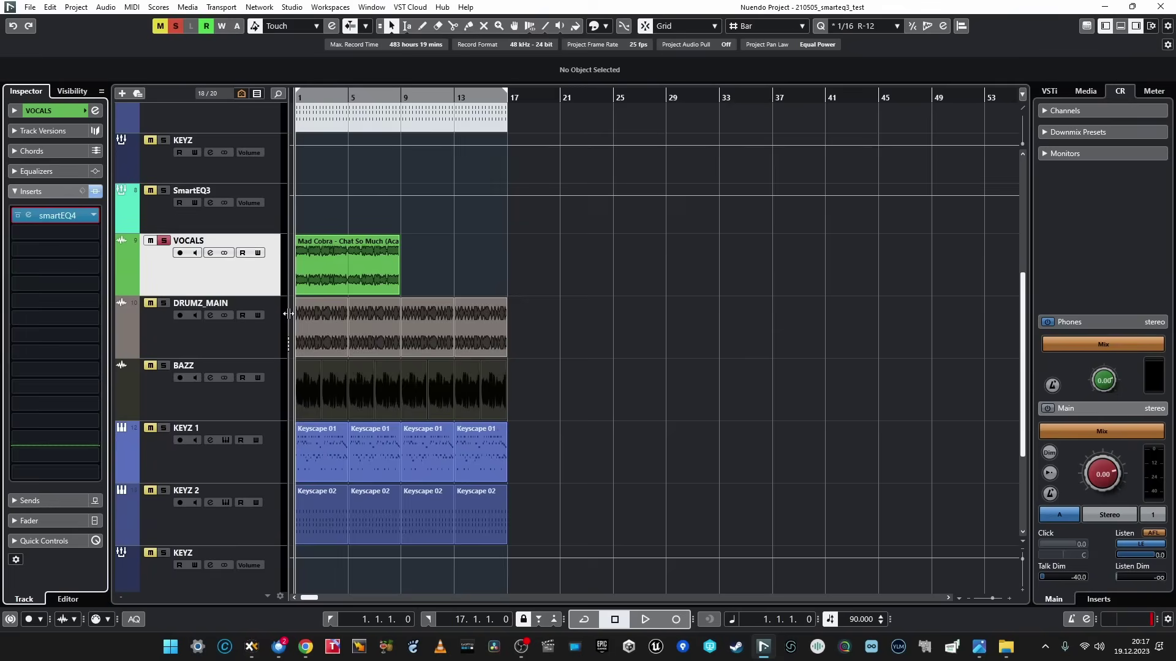
Step: Run smart:EQ 4 learning on the BAZZ track with the Bass profile, linear phase and Adaptive at 100
click(219, 405)
click(29, 232)
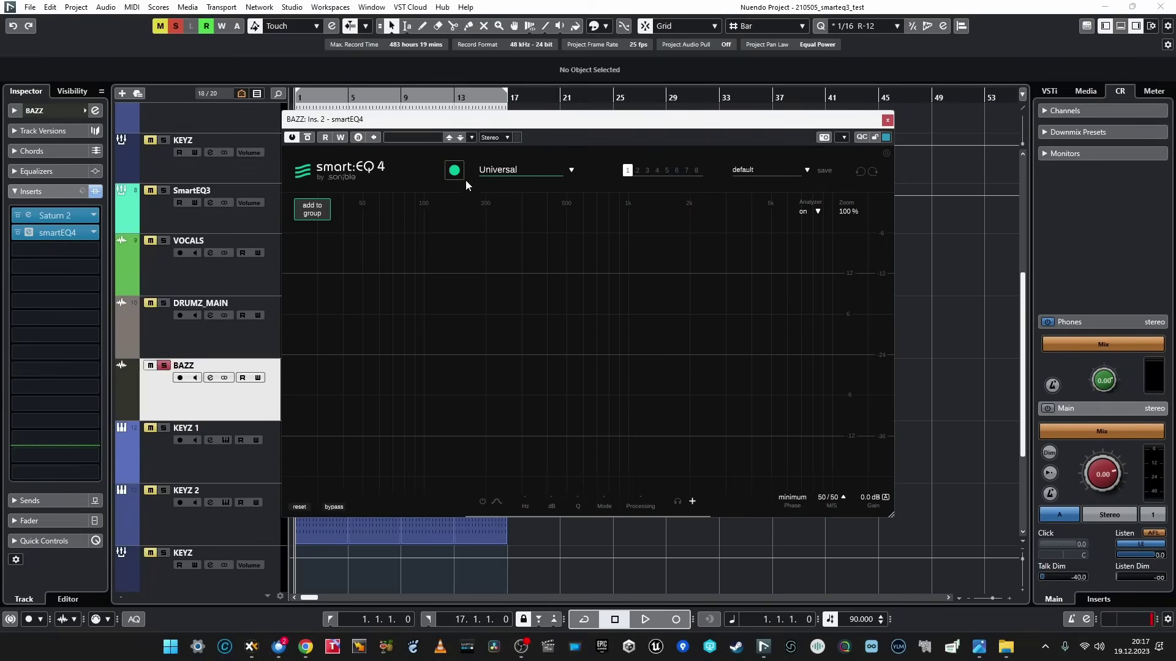
click(453, 171)
key(space)
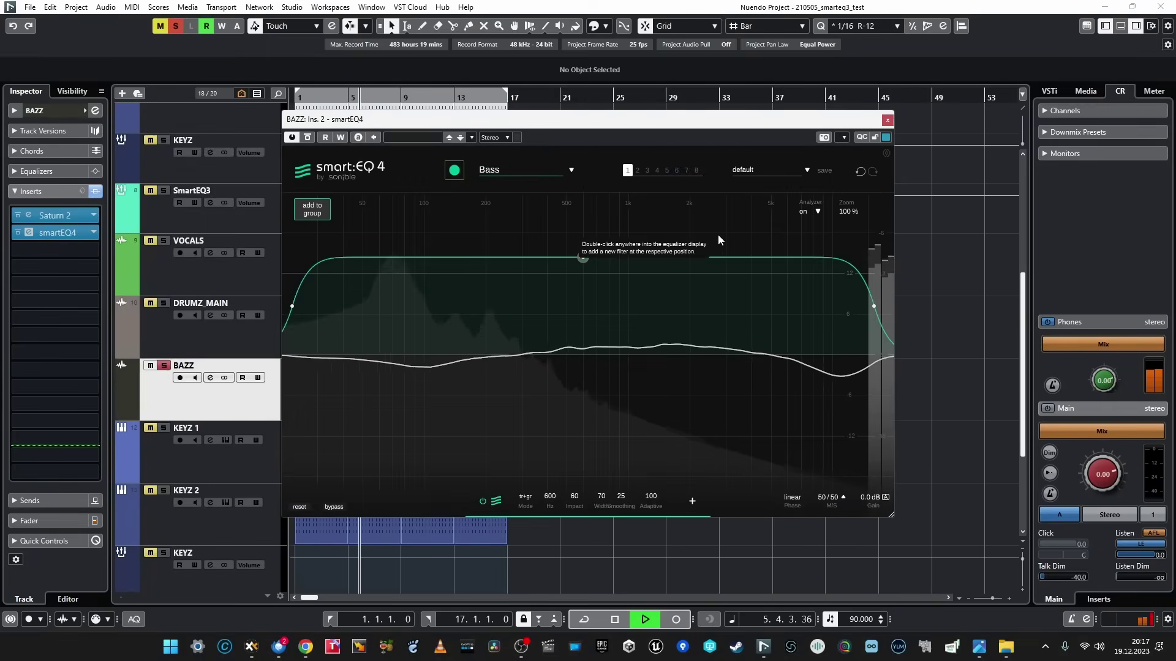
Step: Open smart:EQ 3 from the upper VOCALS track beside smart:EQ 4, compare both curves during playback, and close smart:EQ 3
click(886, 121)
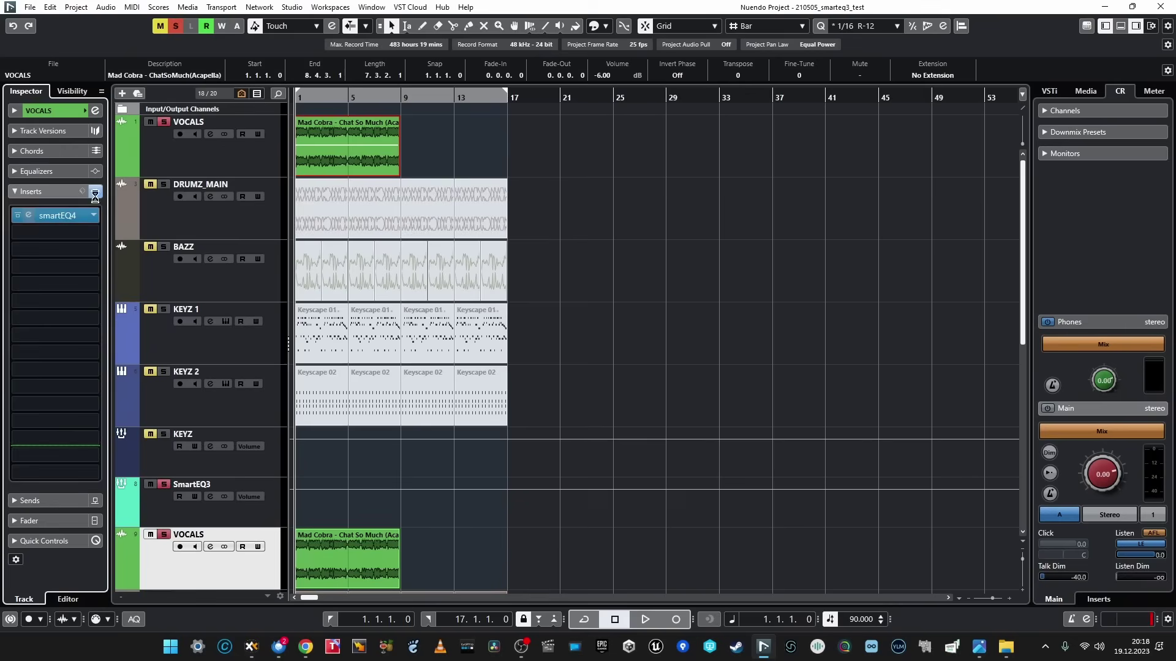
click(95, 192)
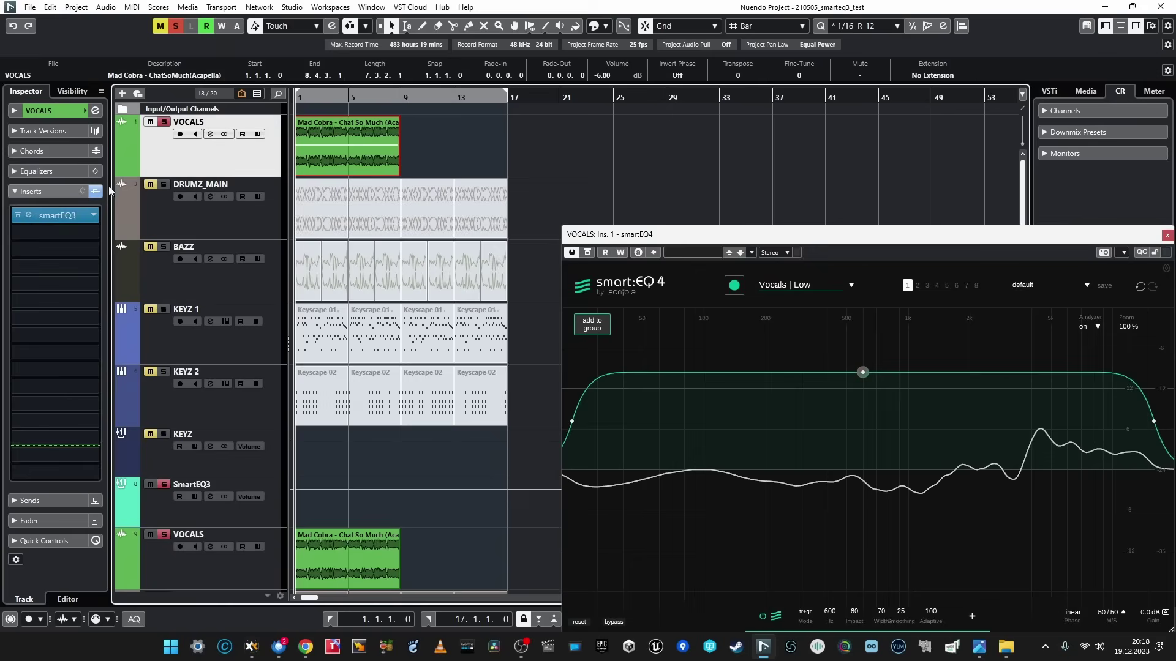
click(27, 219)
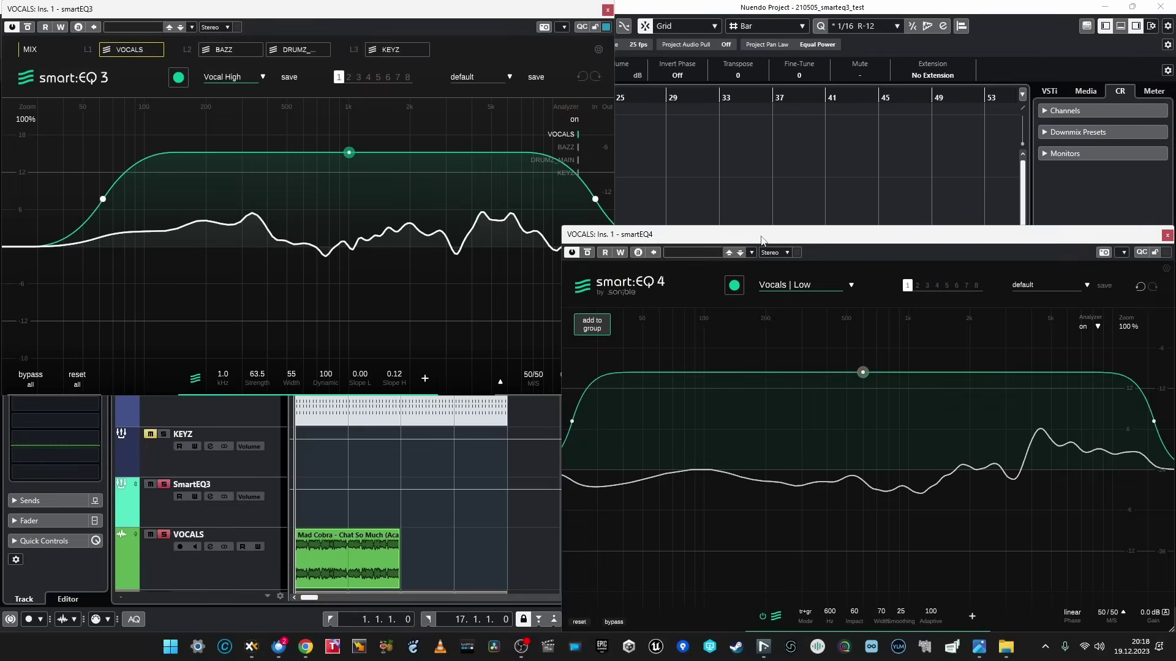
mouse_move(761, 239)
mouse_down()
mouse_move(749, 224)
mouse_move(750, 234)
mouse_up()
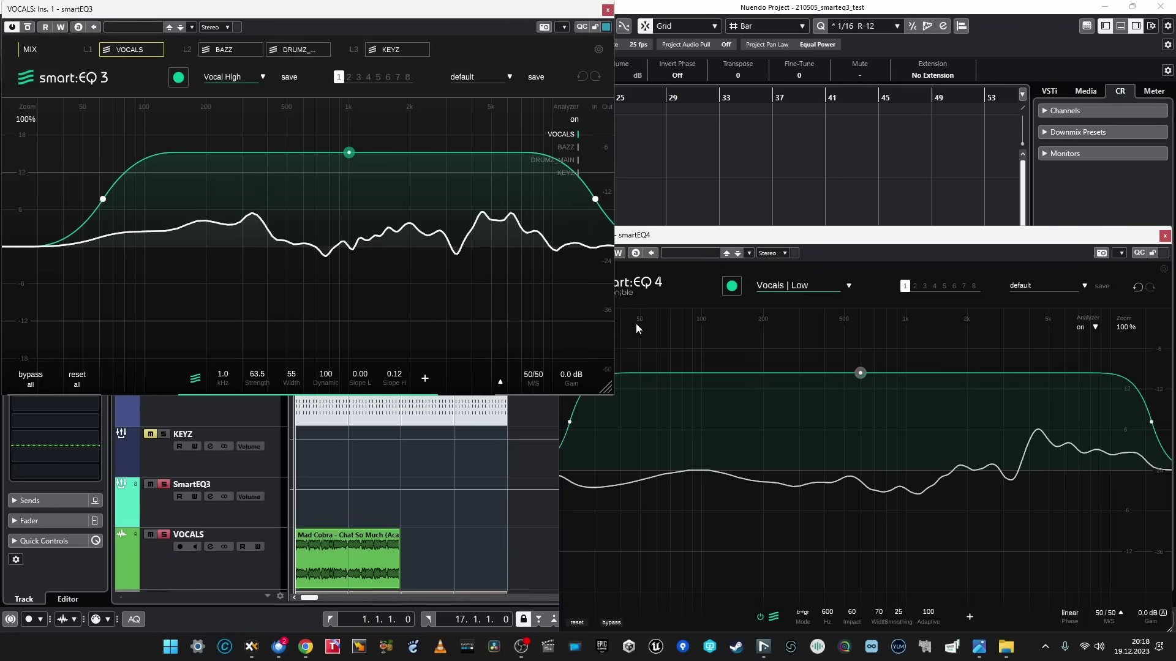
key(space)
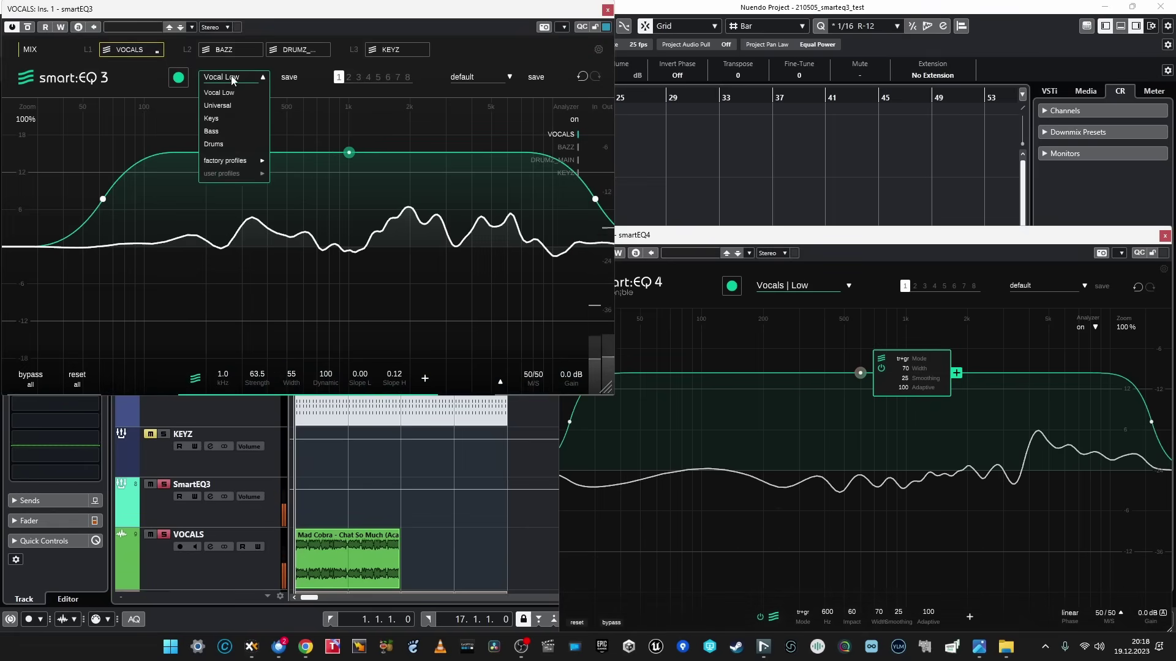
click(607, 10)
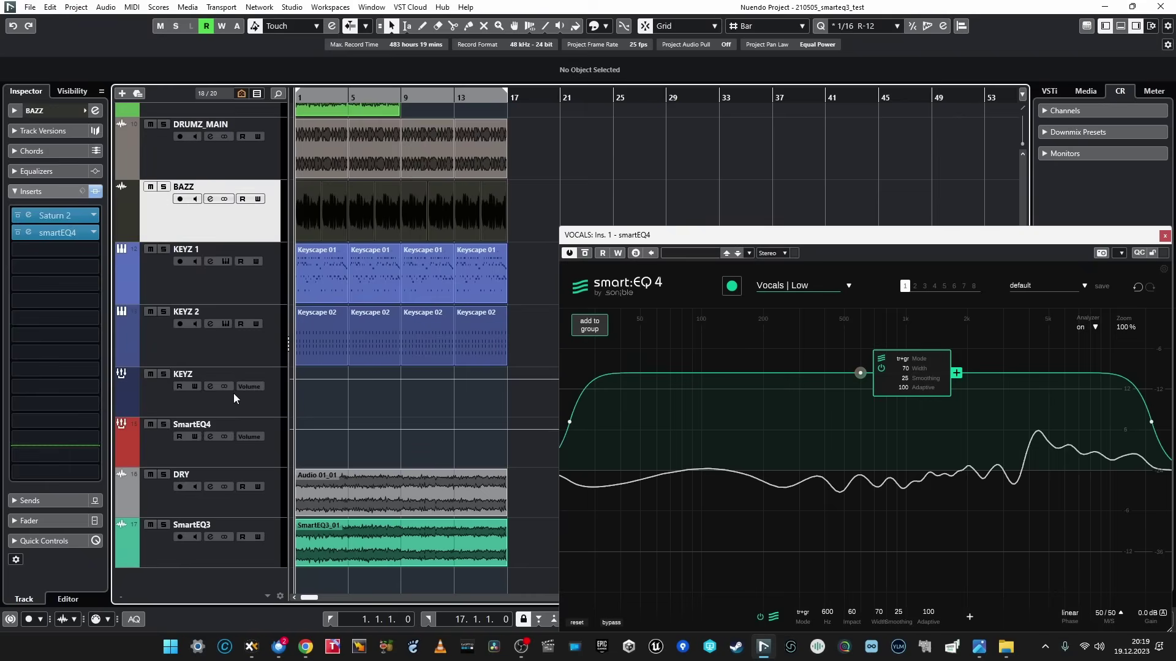
Step: Run smart:EQ 4 learning on the KEYZ group track with the Keys | Electric profile and Adaptive at 100
click(233, 393)
click(28, 175)
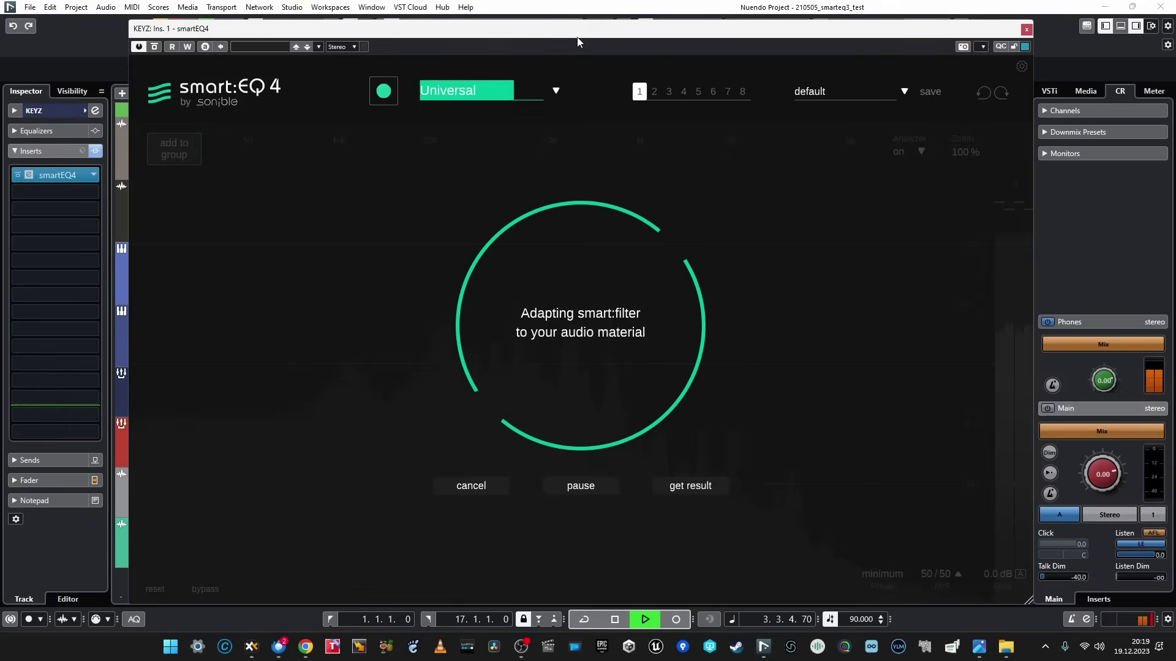
click(487, 91)
mouse_move(509, 196)
click(589, 208)
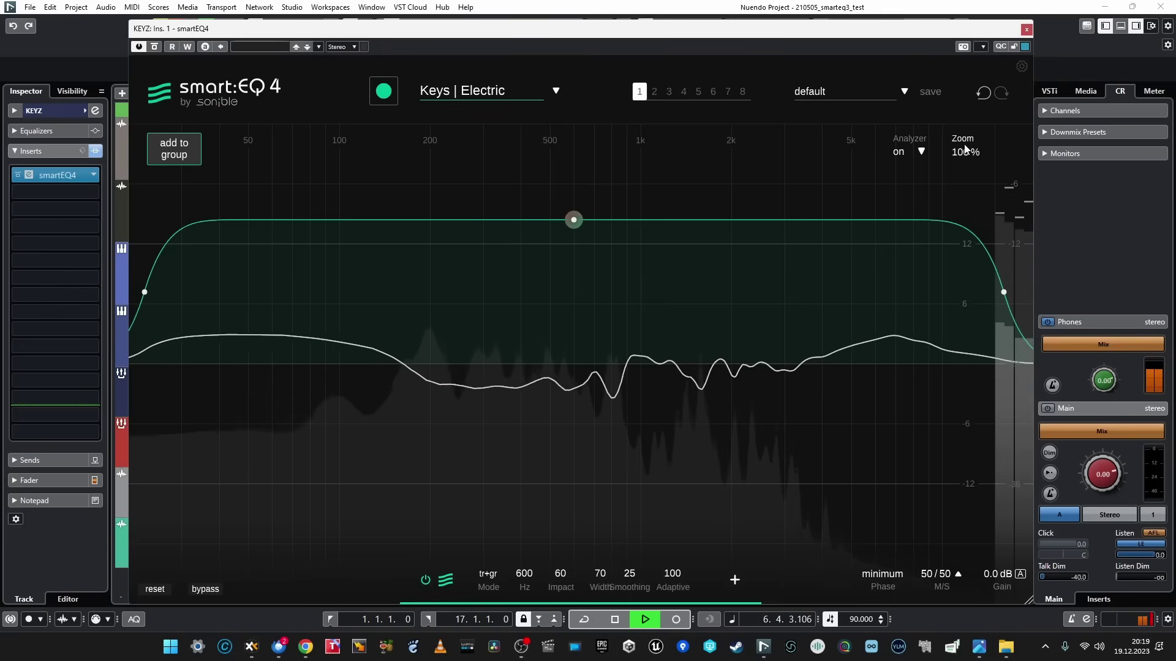
key(space)
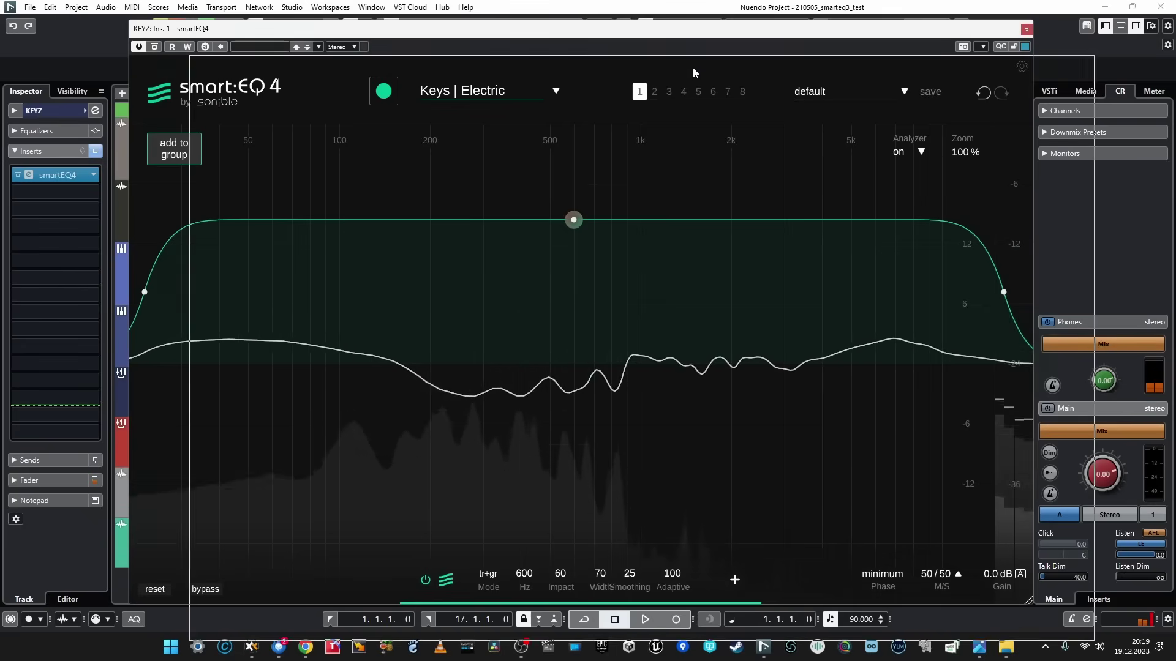
drag(693, 67, 742, 52)
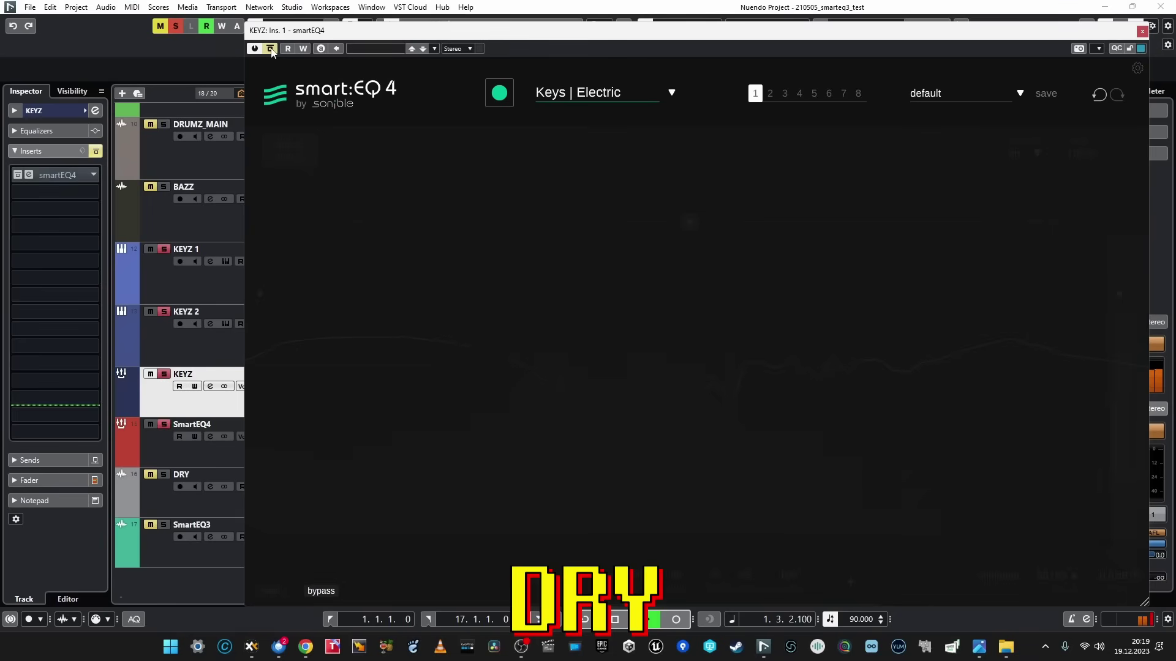
Step: Compare the dry and equalized KEYZ sound by switching the smart:EQ 4 bypass on and off during playback
click(271, 49)
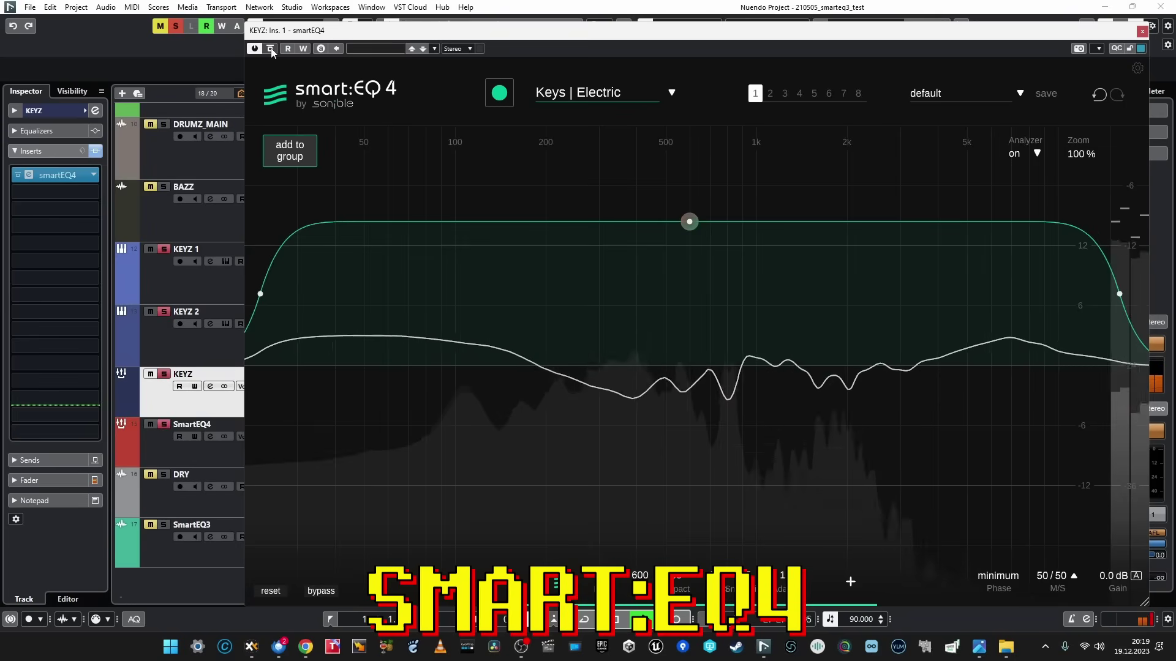
click(271, 49)
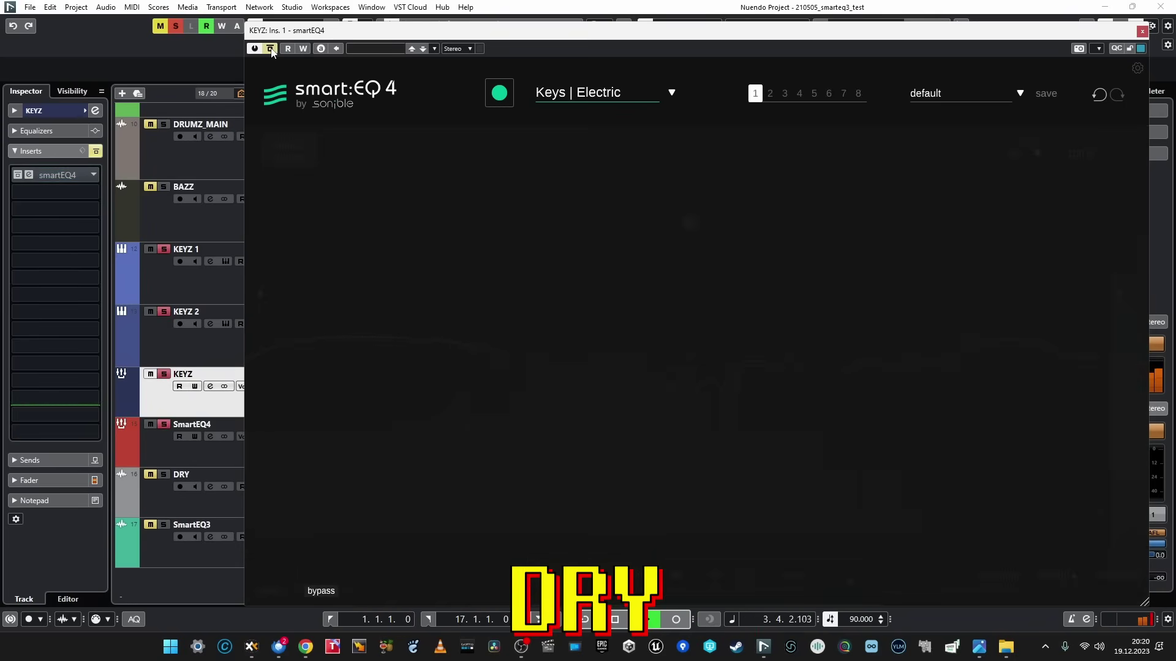
click(271, 49)
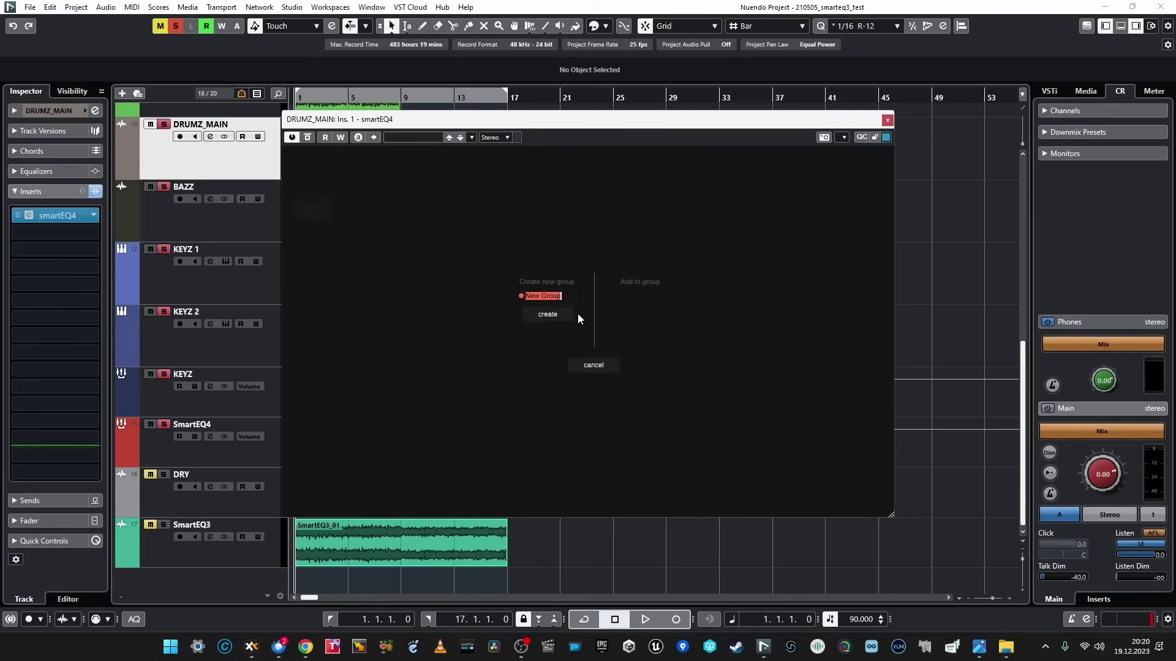
Step: Create a smart:EQ 4 group named MIX 2 from the DRUMZ_MAIN instance and close its window
text(MIX 2)
key(Return)
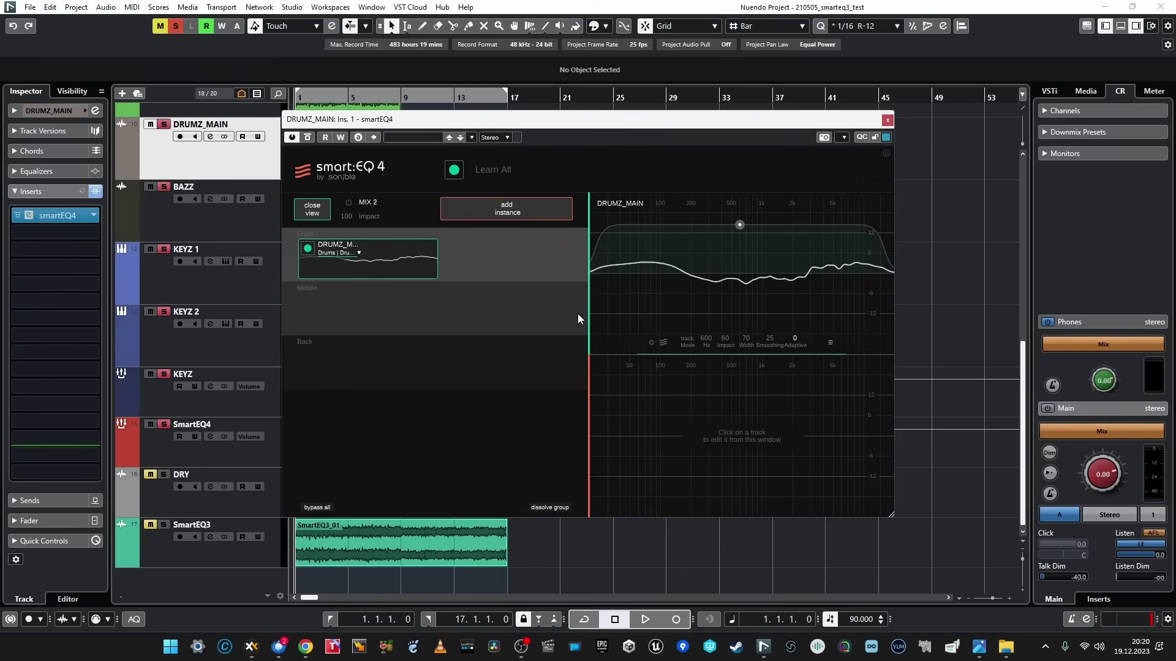
click(887, 120)
Step: Add the BAZZ smart:EQ 4 instance to group MIX 2 and place both DRUMZ_MAIN and BAZZ in the Middle layer
click(272, 232)
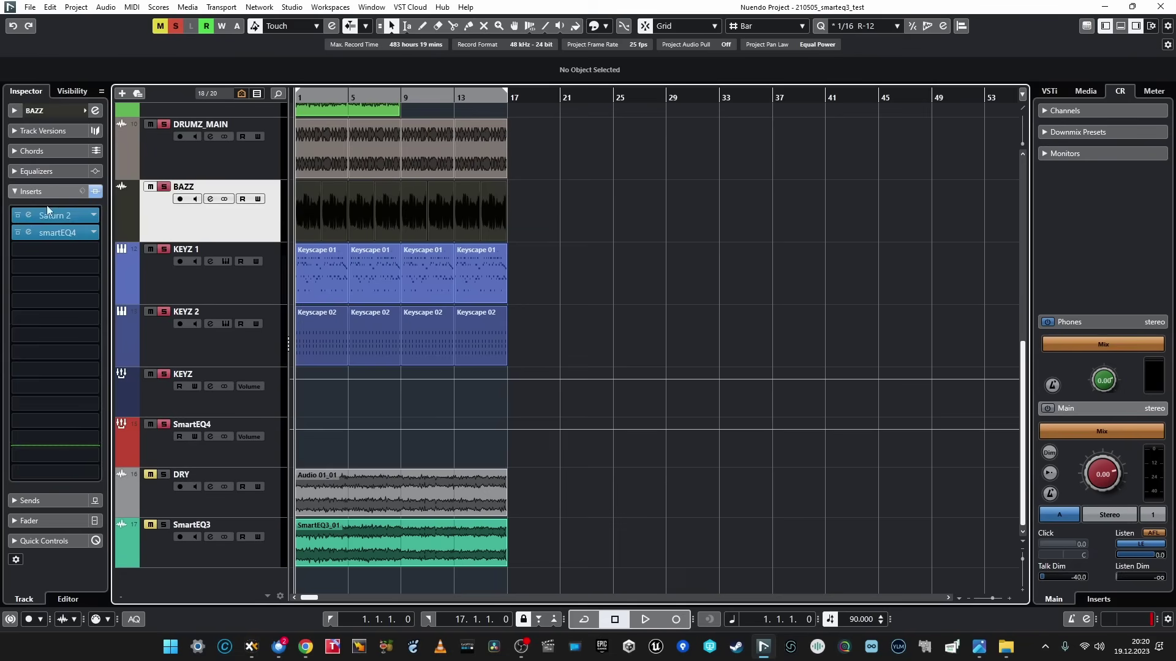
click(29, 232)
click(314, 210)
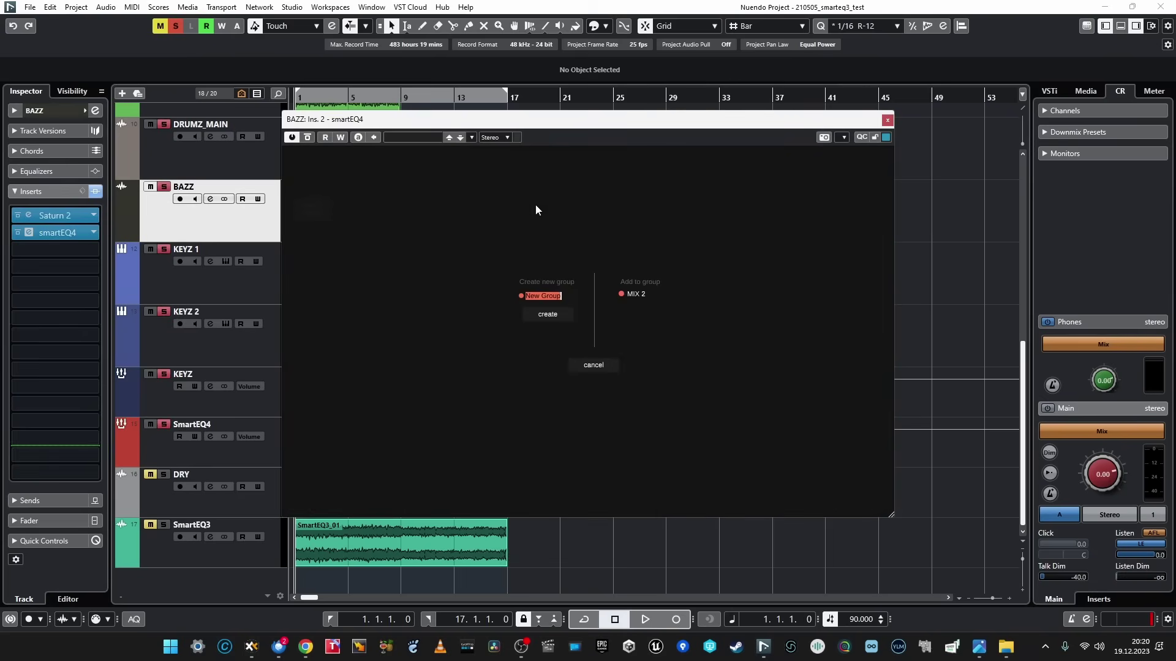
click(632, 295)
drag(452, 337, 451, 337)
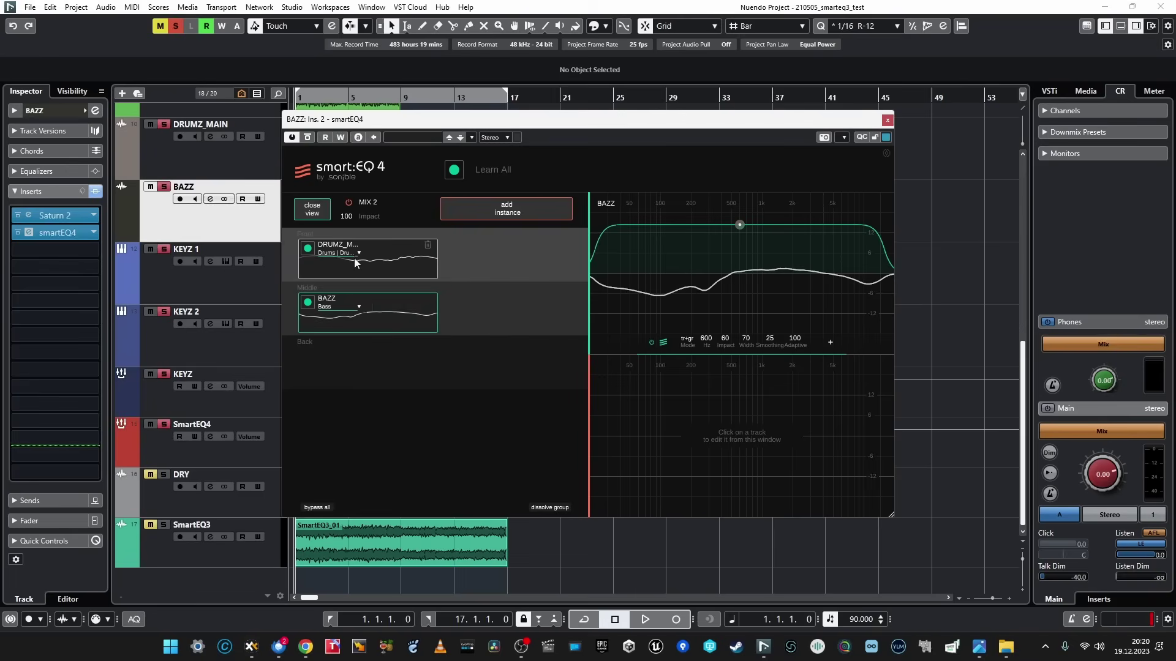
drag(395, 274, 411, 282)
drag(531, 333, 532, 325)
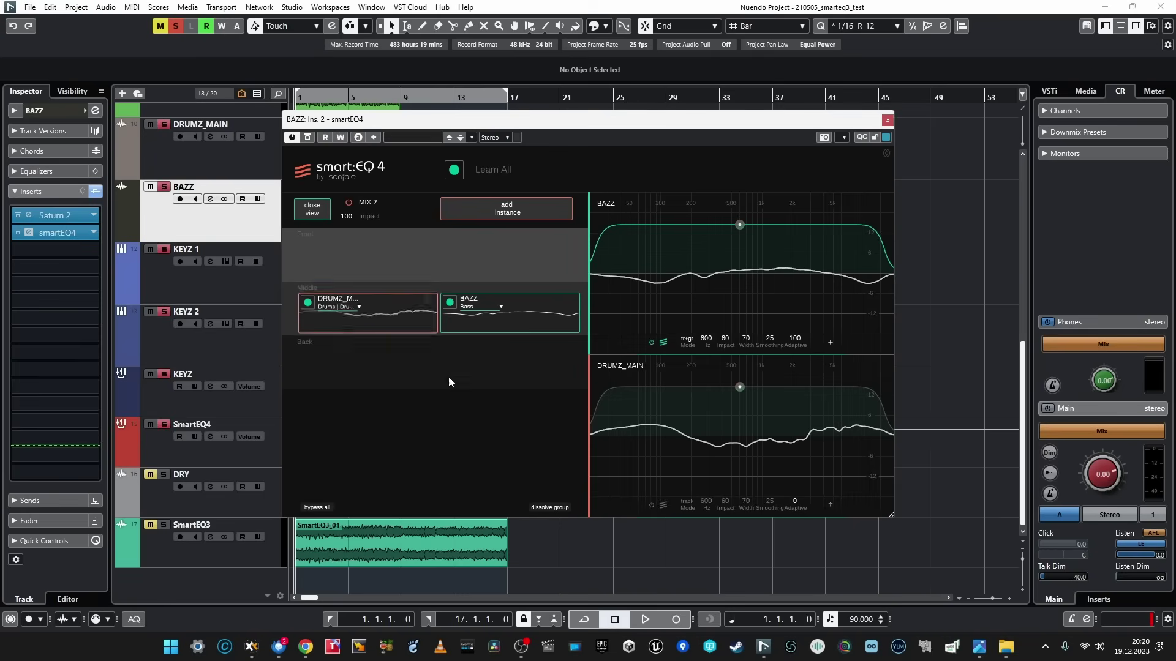
Step: Add the smart:EQ 4 instance of the lower VOCALS track to the Front layer of group MIX 2
click(202, 399)
scroll(215, 202, up, 2)
scroll(207, 187, down, 2)
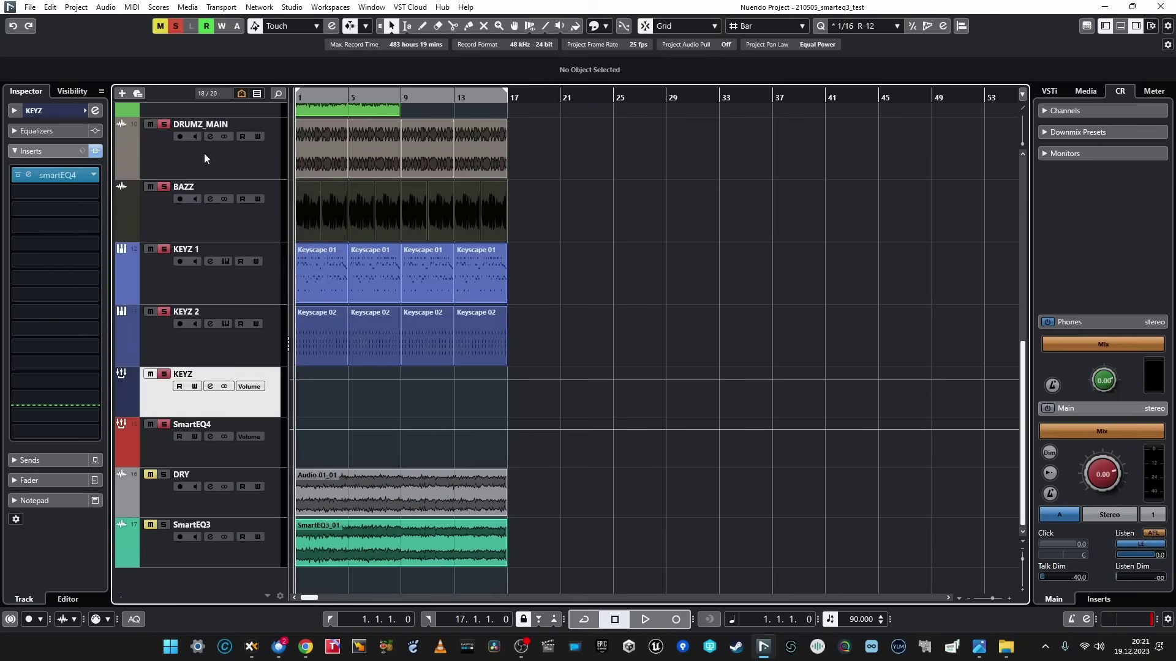
scroll(204, 153, up, 2)
click(217, 190)
click(28, 216)
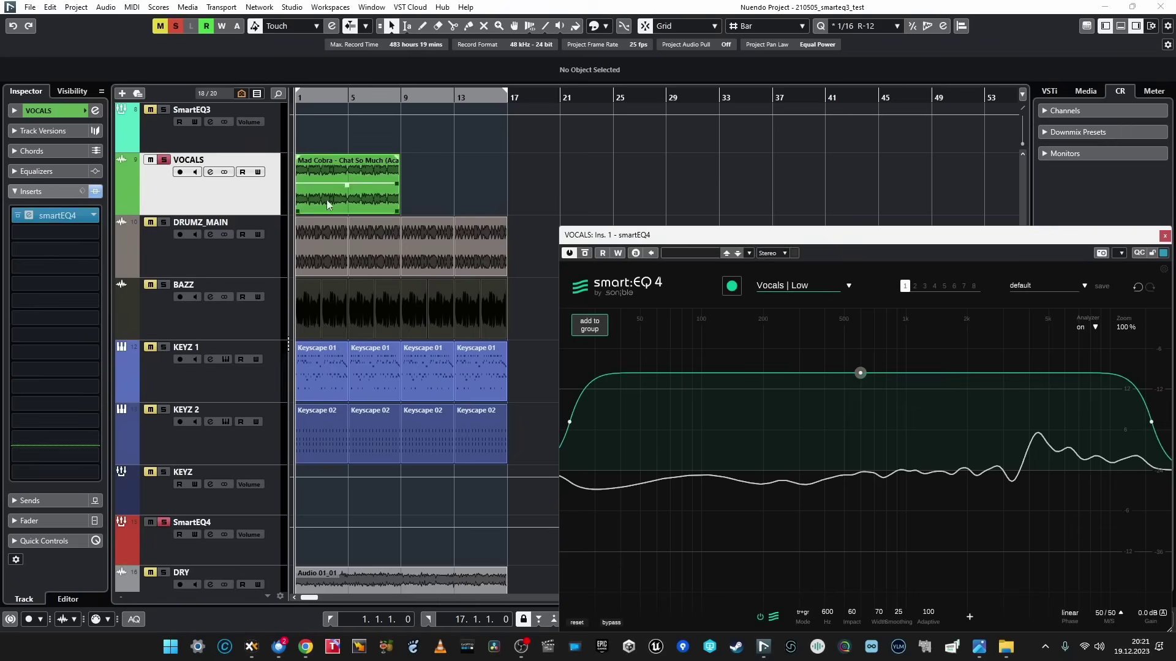
click(586, 330)
click(899, 410)
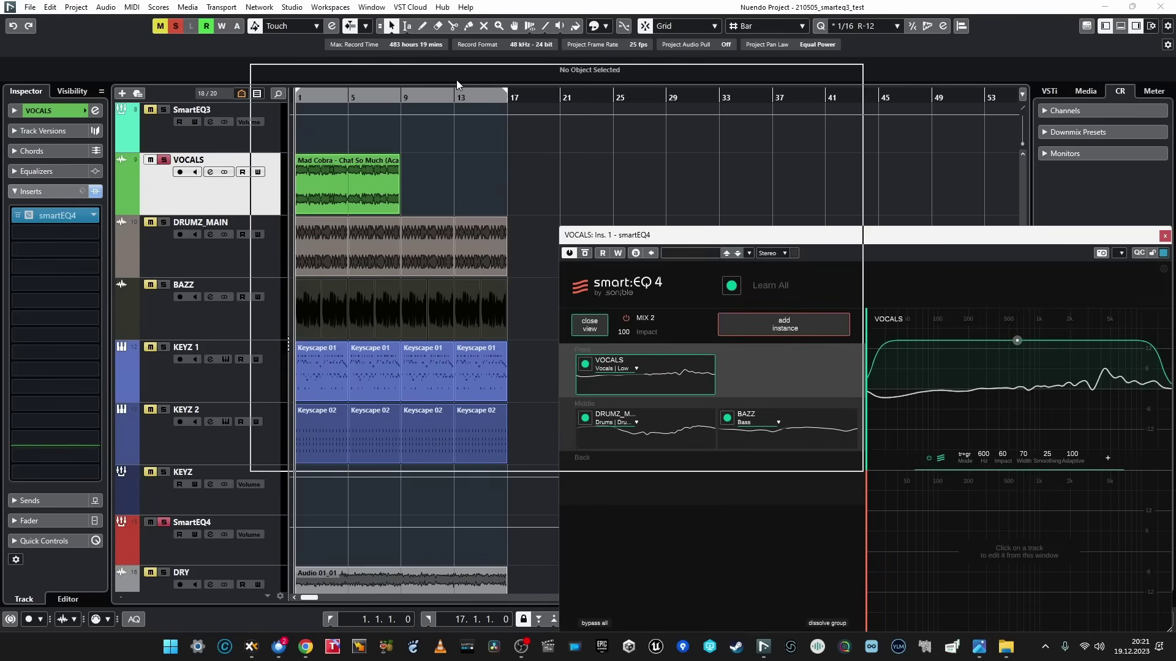
drag(457, 80, 456, 84)
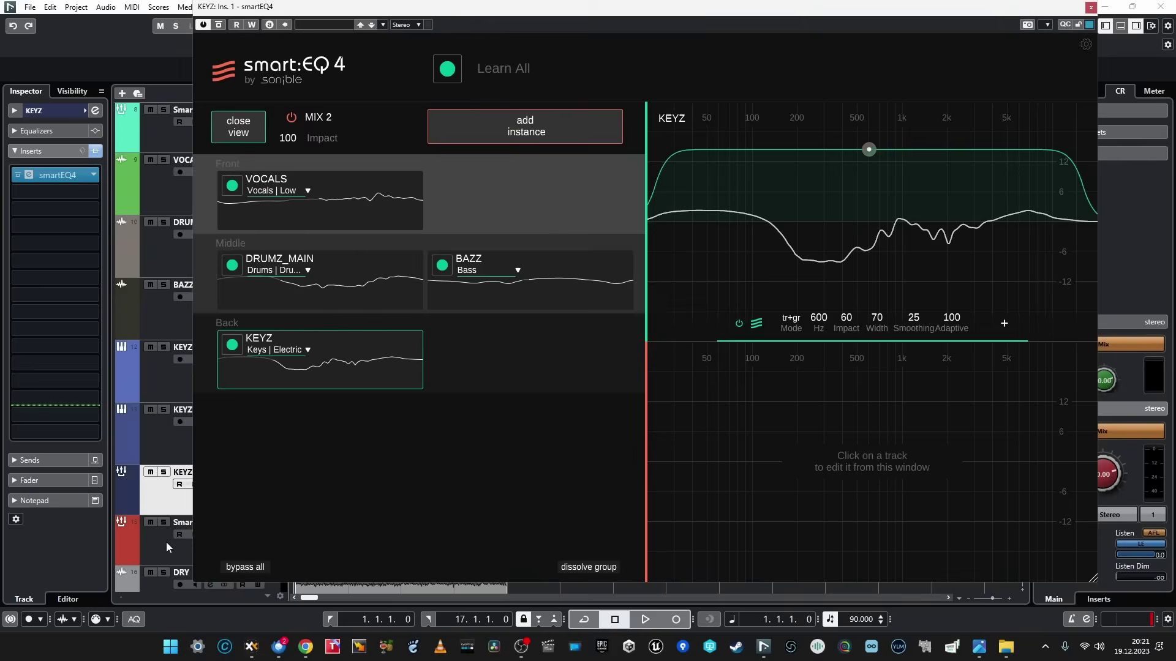
Step: Solo the SmartEQ4 group track and start playback of the grouped mix
click(168, 547)
key(s)
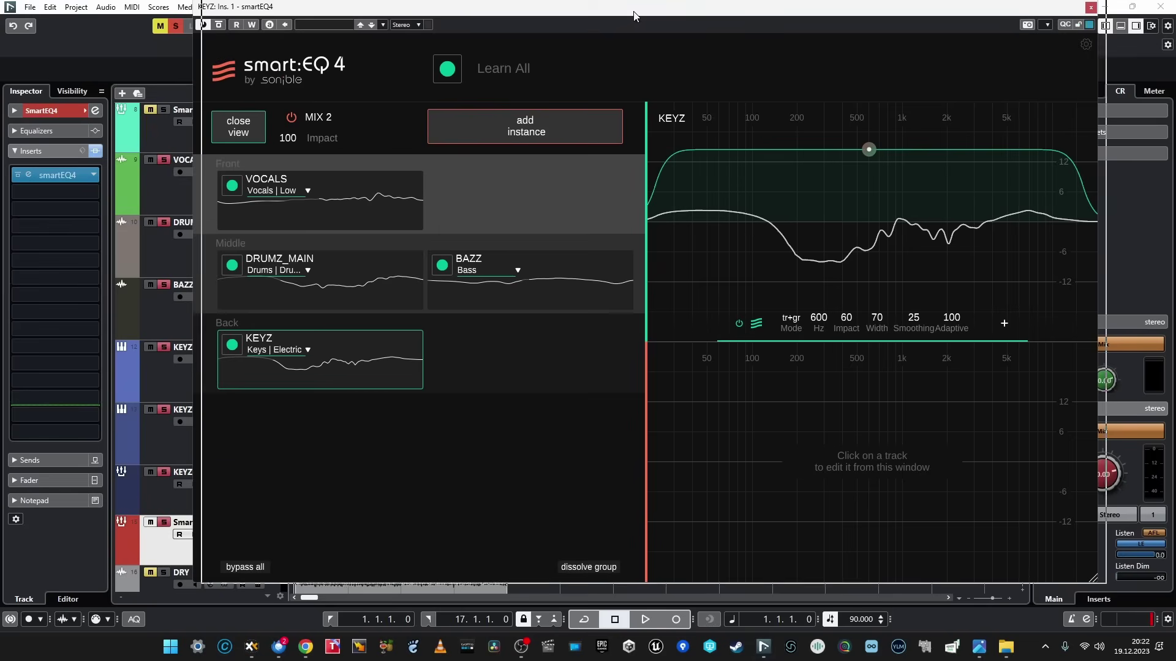
drag(625, 16, 621, 25)
key(space)
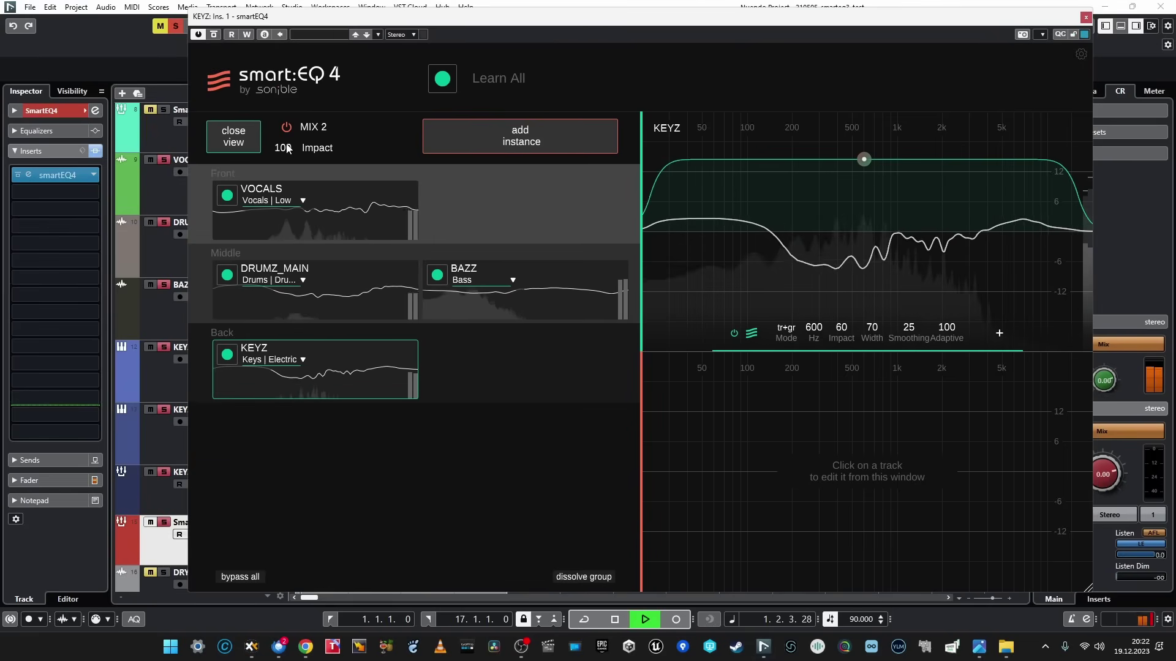
Step: Try the MIX 2 group's Impact at 0 and 200 during playback and return it to 100
drag(287, 149, 280, 446)
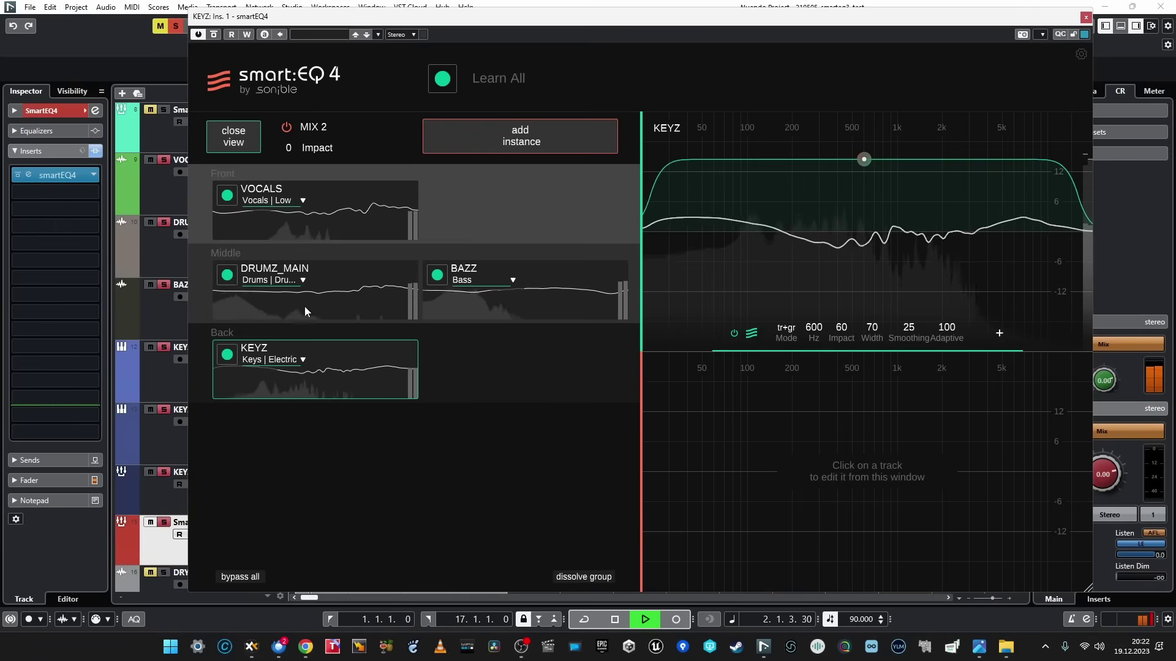
drag(286, 147, 283, 346)
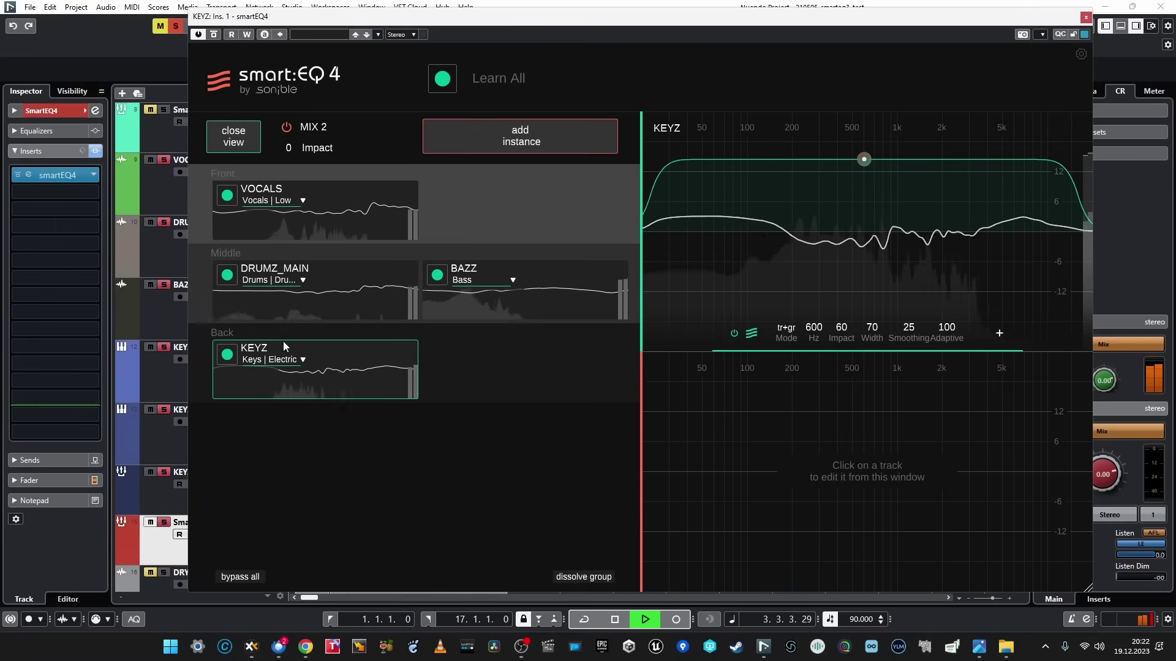
drag(286, 147, 286, 74)
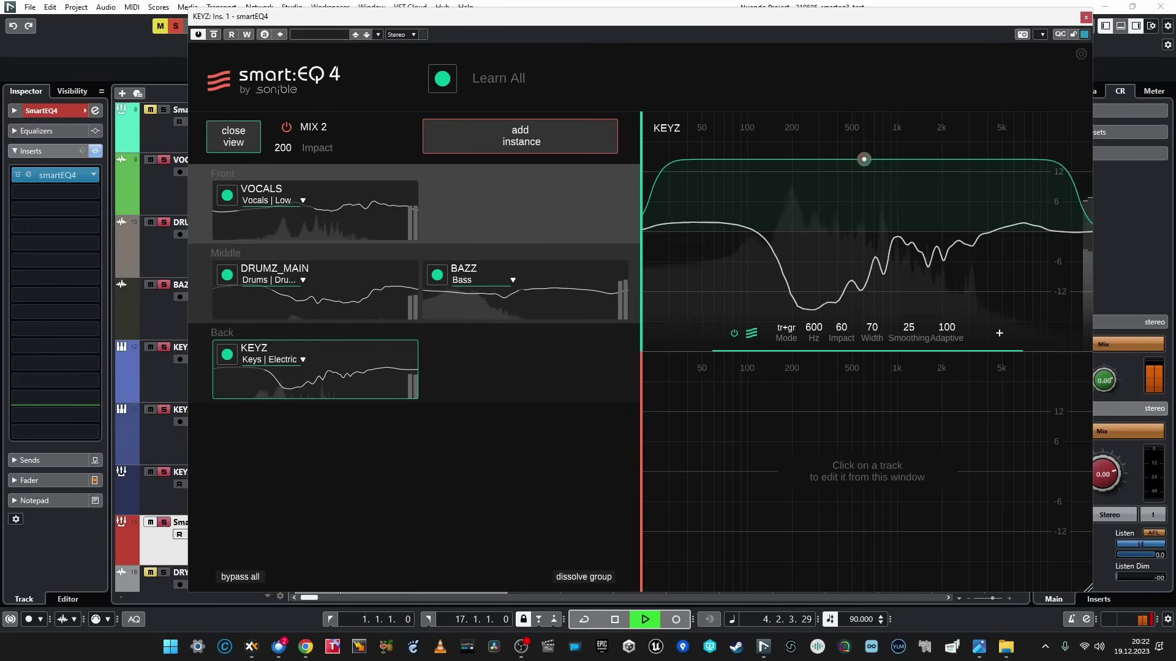
key(space)
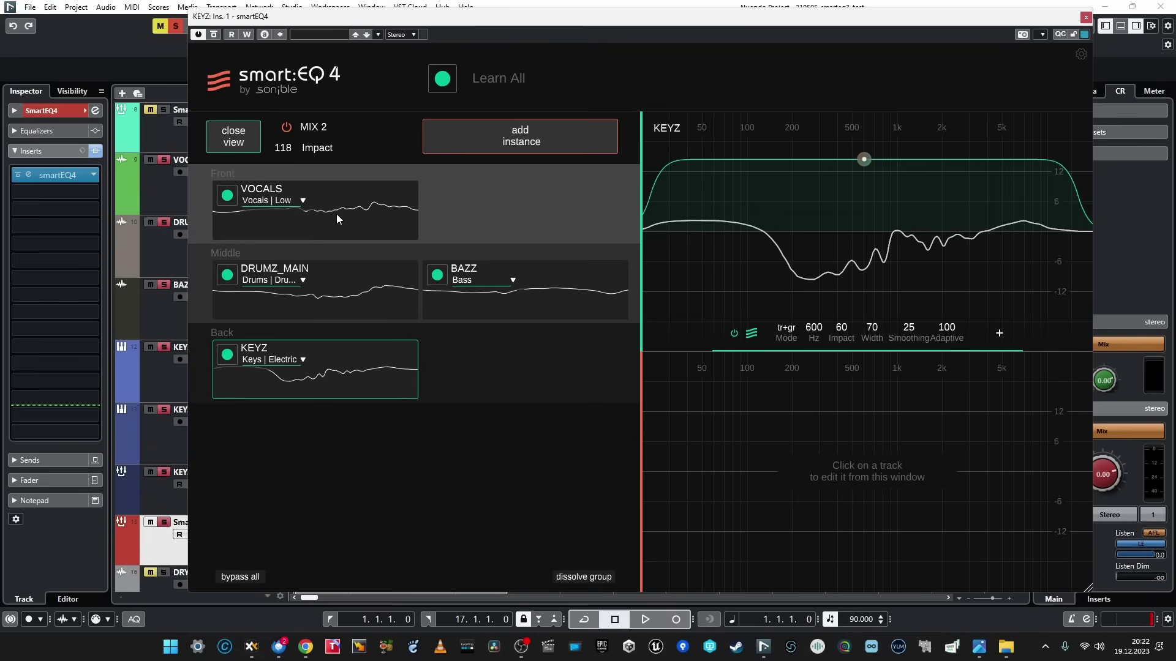
drag(283, 148, 352, 148)
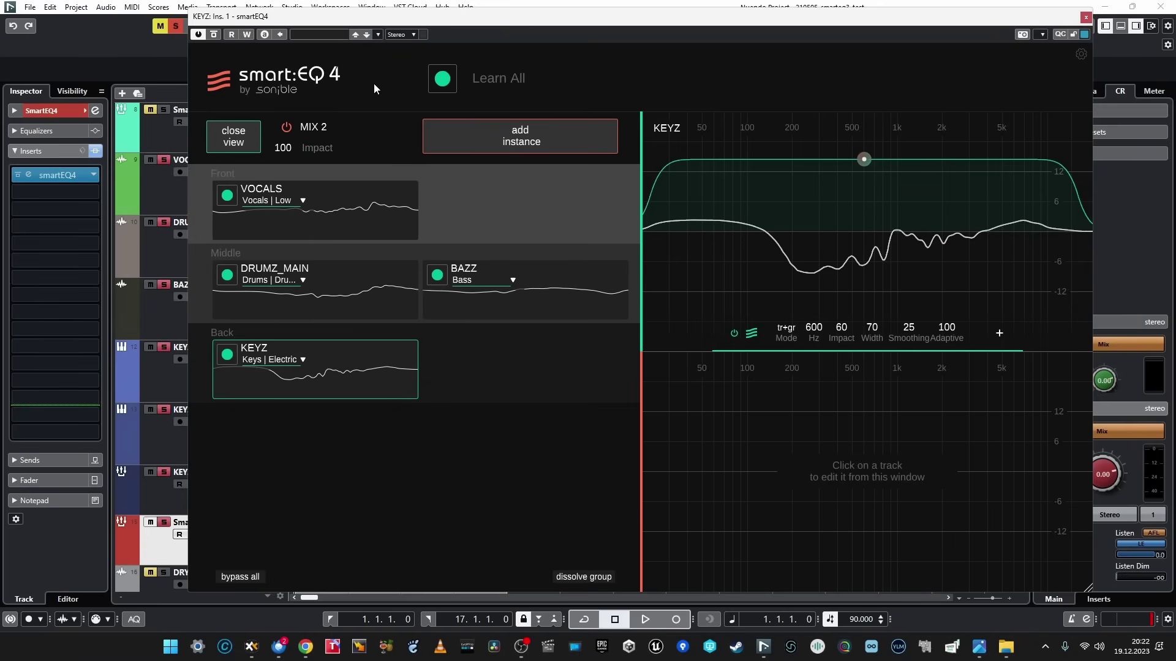
Step: Play the mix briefly with the MIX 2 group active and close the KEYZ smart:EQ 4 window
key(space)
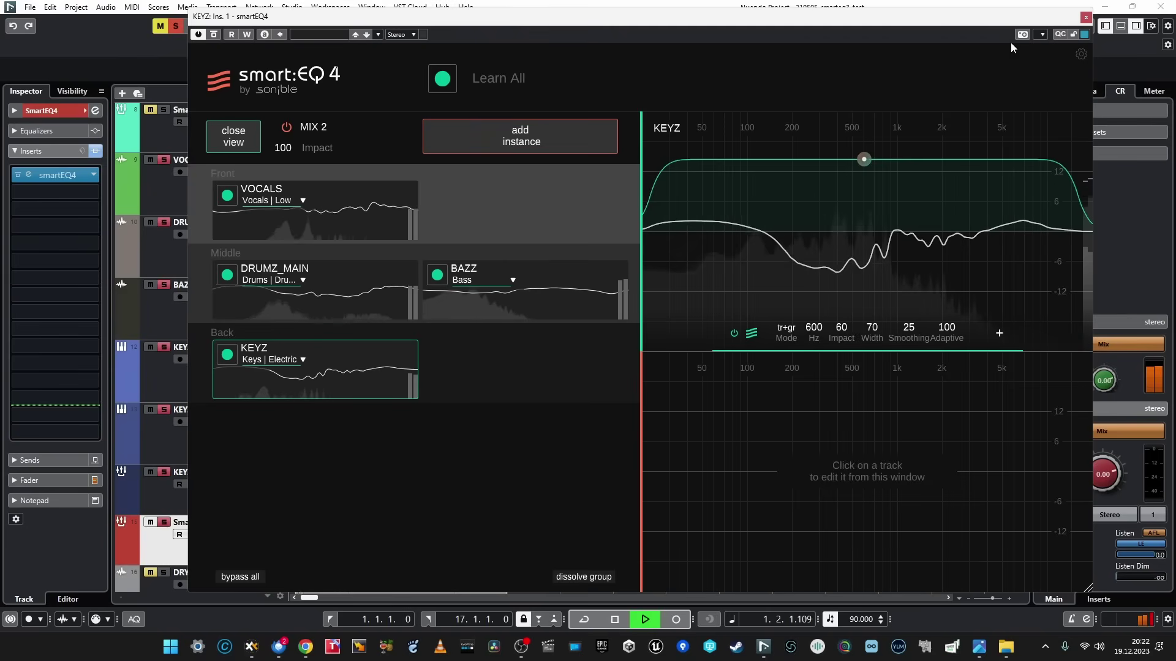
click(1087, 17)
key(space)
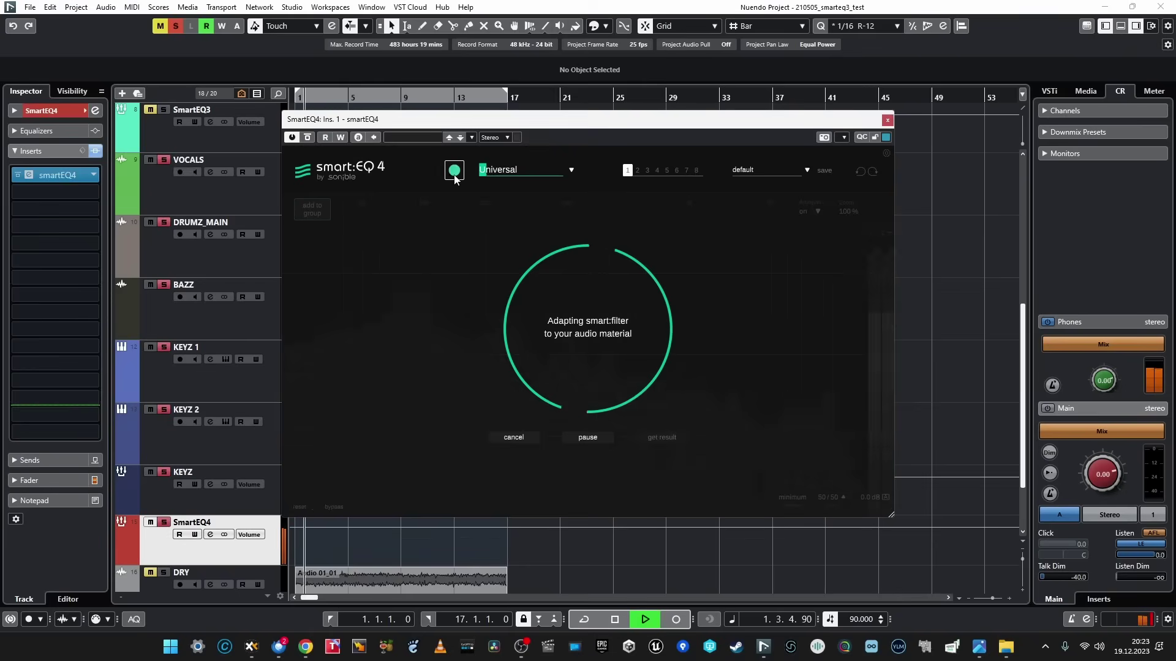
Step: Run smart:EQ 4 learning on the SmartEQ4 group track with the Reggae | Dub profile and set Adaptive to 100
click(549, 167)
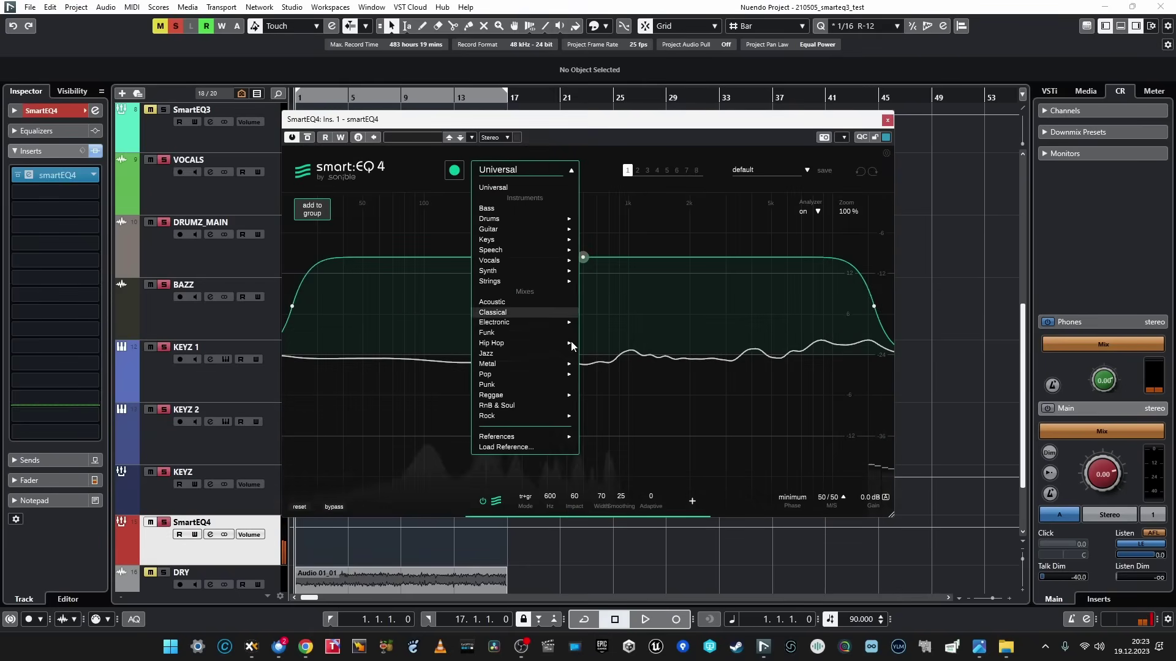
mouse_move(568, 345)
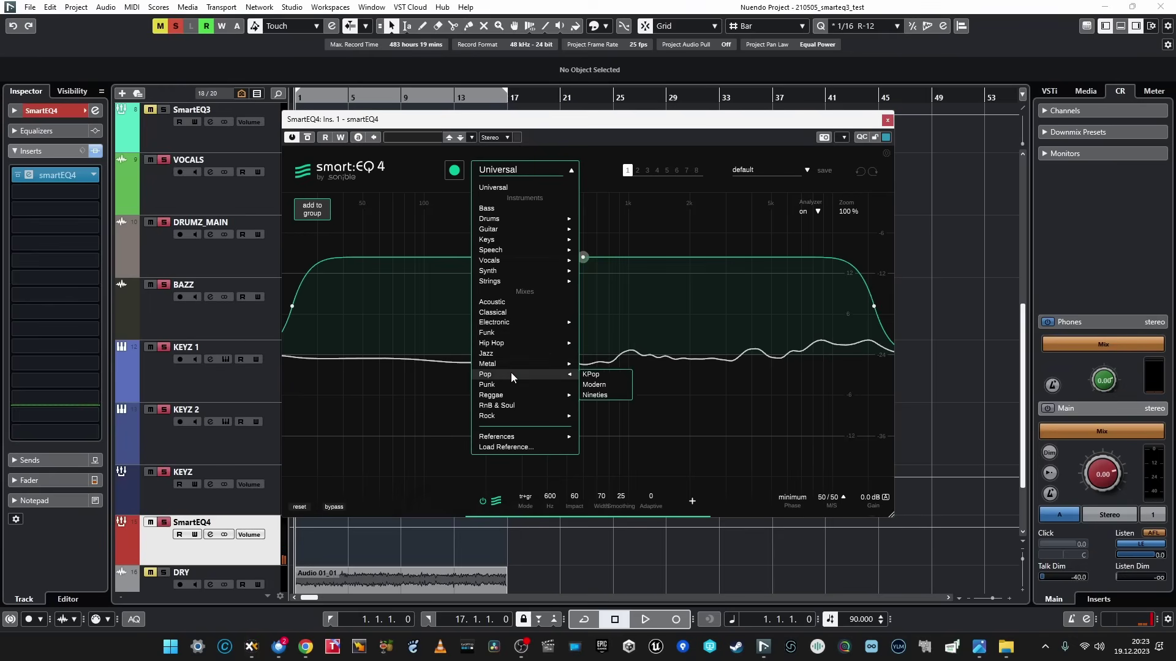
mouse_move(576, 399)
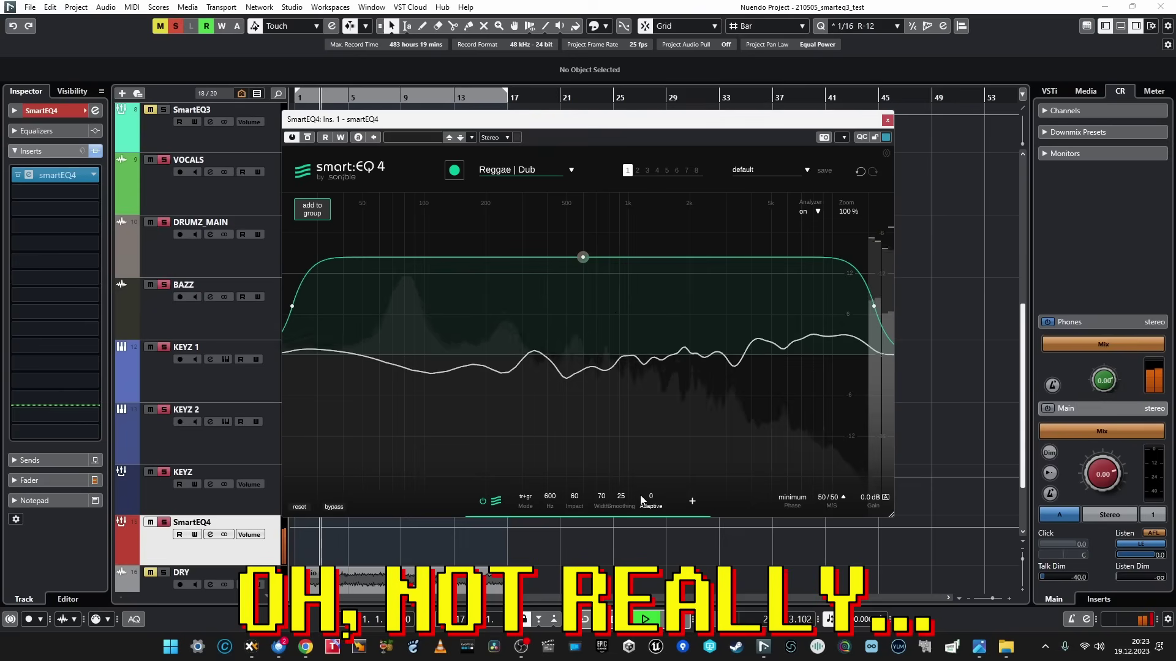
drag(641, 495, 630, 226)
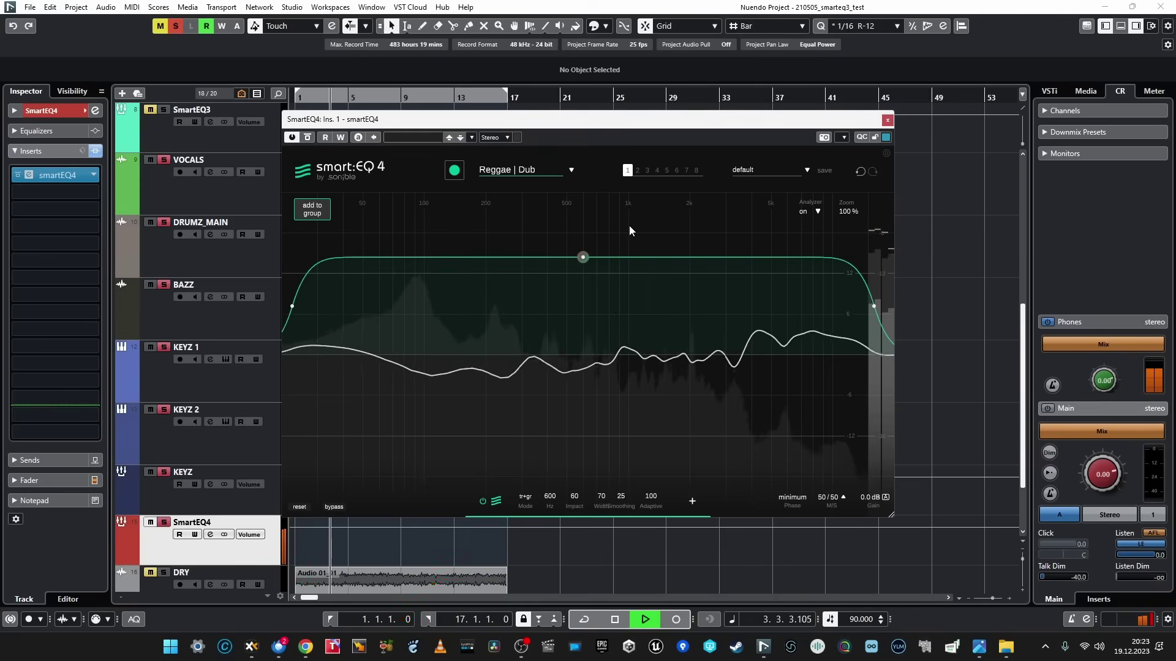